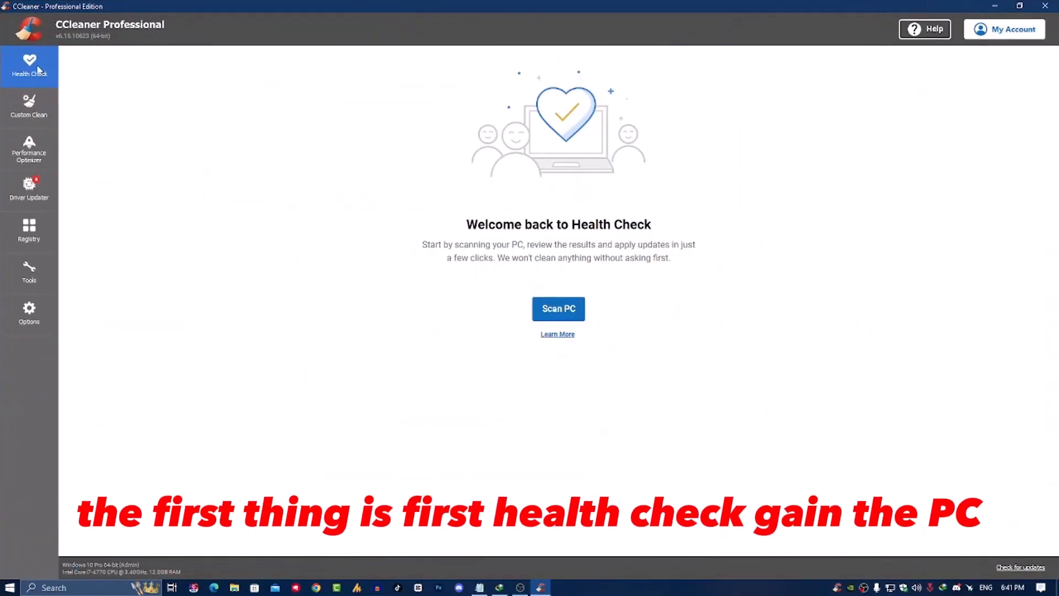
Step: Scan the PC with Health Check and start fixing the issues it finds
{"action": "left_click", "coordinate": [558, 311]}
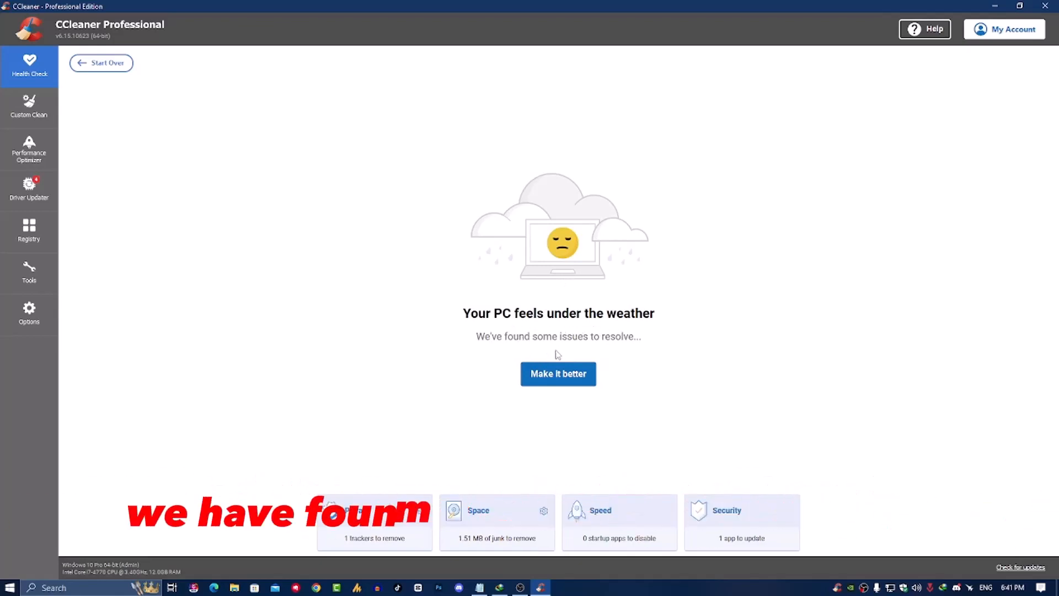
{"action": "left_click", "coordinate": [584, 380]}
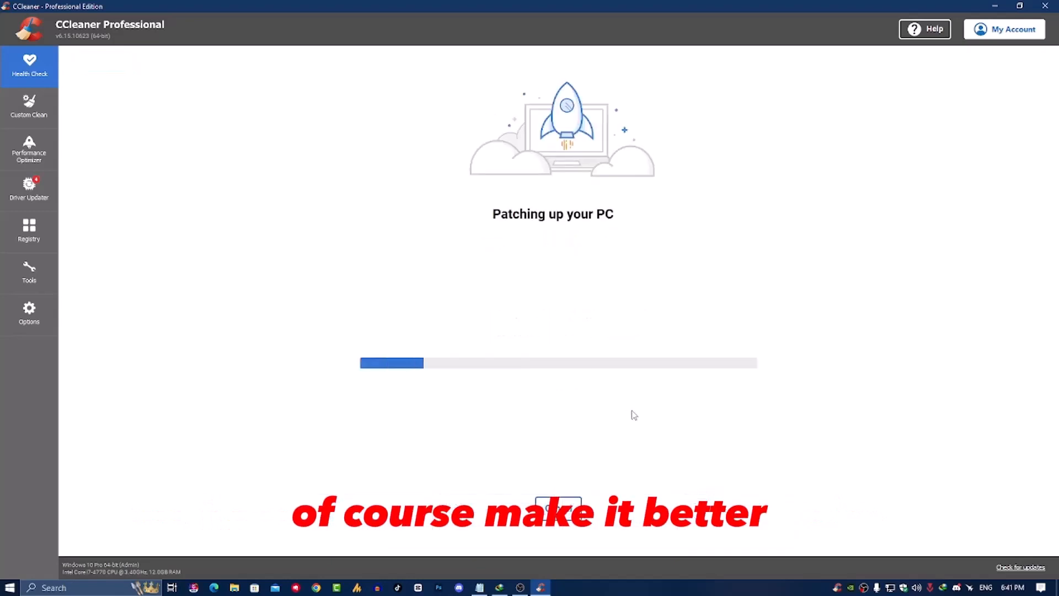
Step: Analyze the junk files in Custom Clean and run the cleaner with the System category's DNS Cache included
{"action": "left_click", "coordinate": [40, 115]}
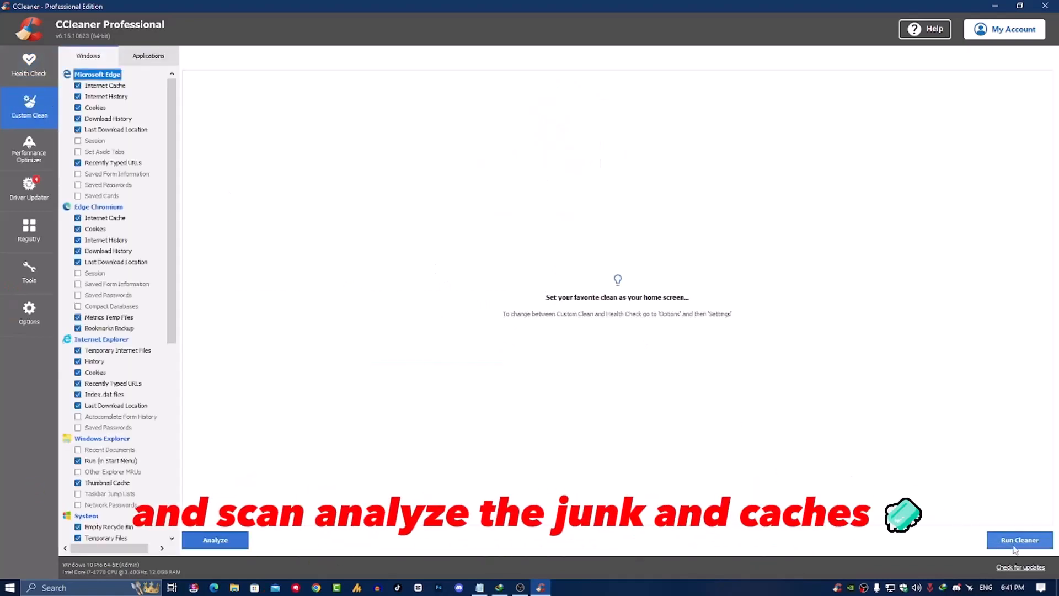
{"action": "left_click", "coordinate": [237, 542]}
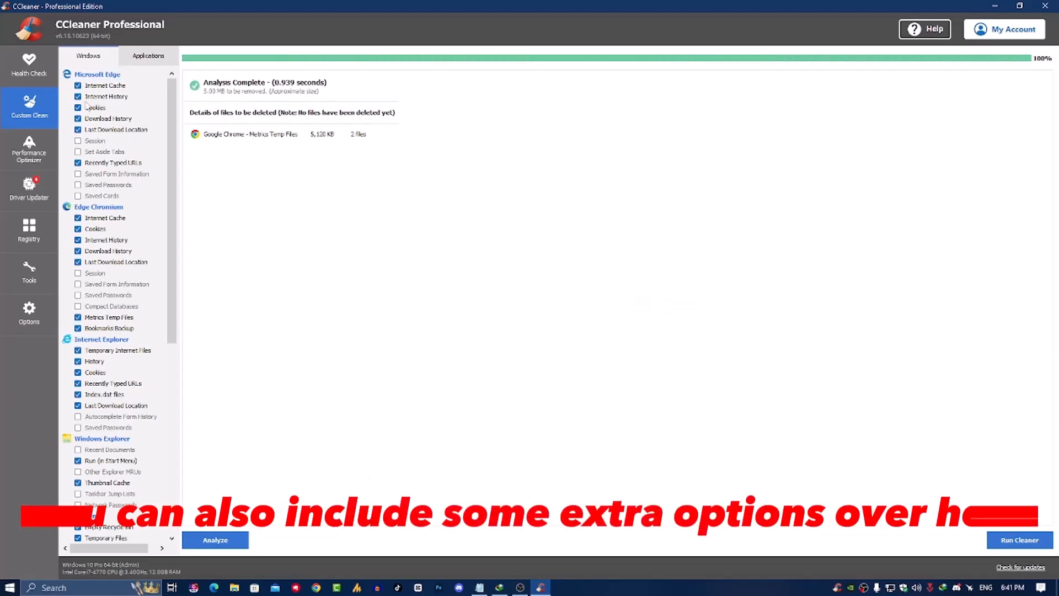
{"action": "scroll", "coordinate": [110, 309], "scroll_direction": "down", "scroll_amount": 8}
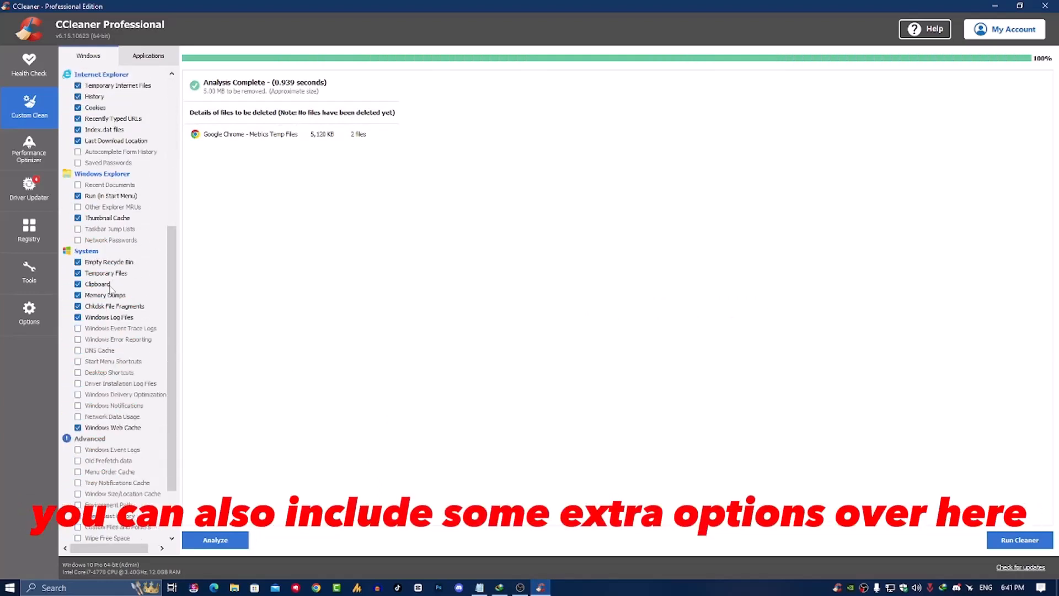
{"action": "scroll", "coordinate": [127, 284], "scroll_direction": "up", "scroll_amount": 4}
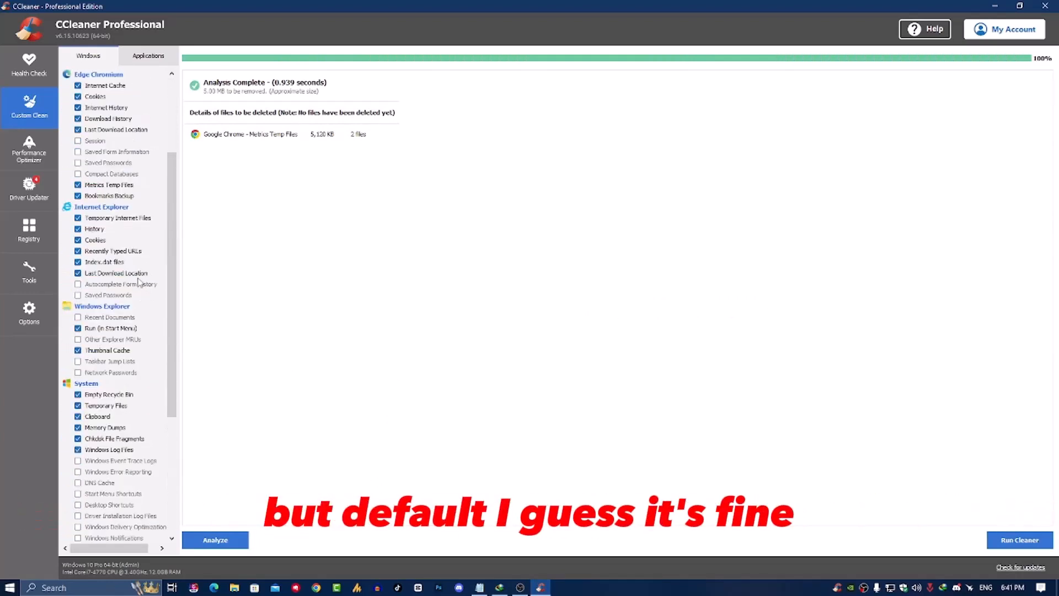
{"action": "scroll", "coordinate": [138, 283], "scroll_direction": "down", "scroll_amount": 5}
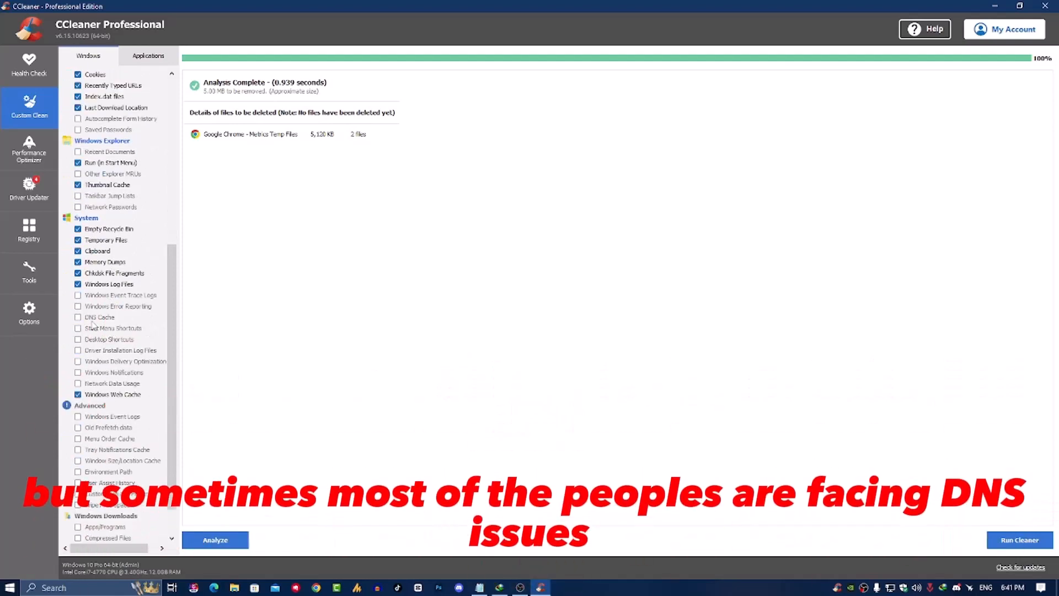
{"action": "left_click", "coordinate": [78, 319]}
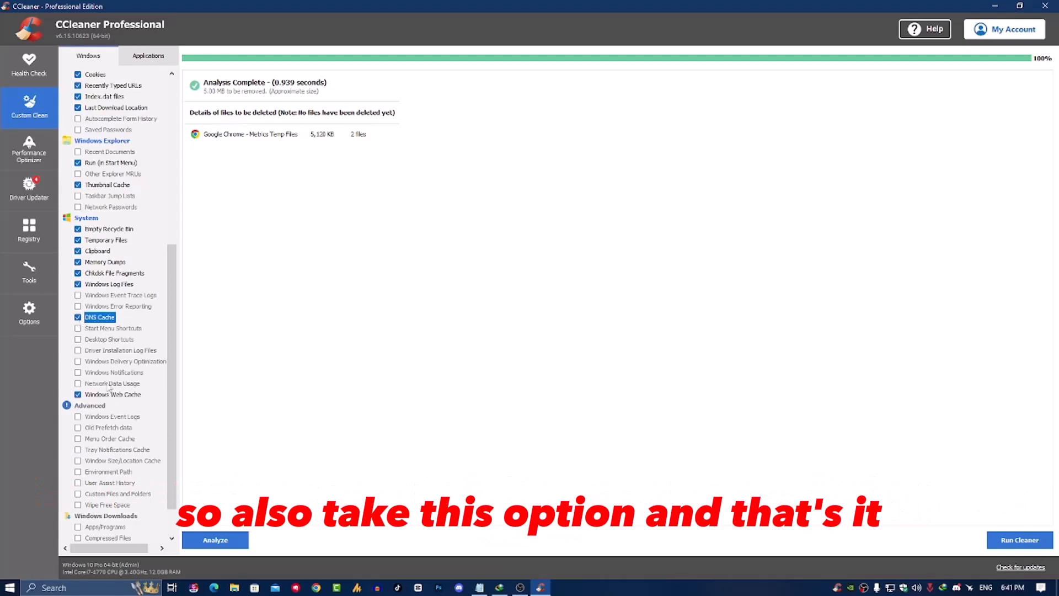
{"action": "left_click", "coordinate": [1020, 540]}
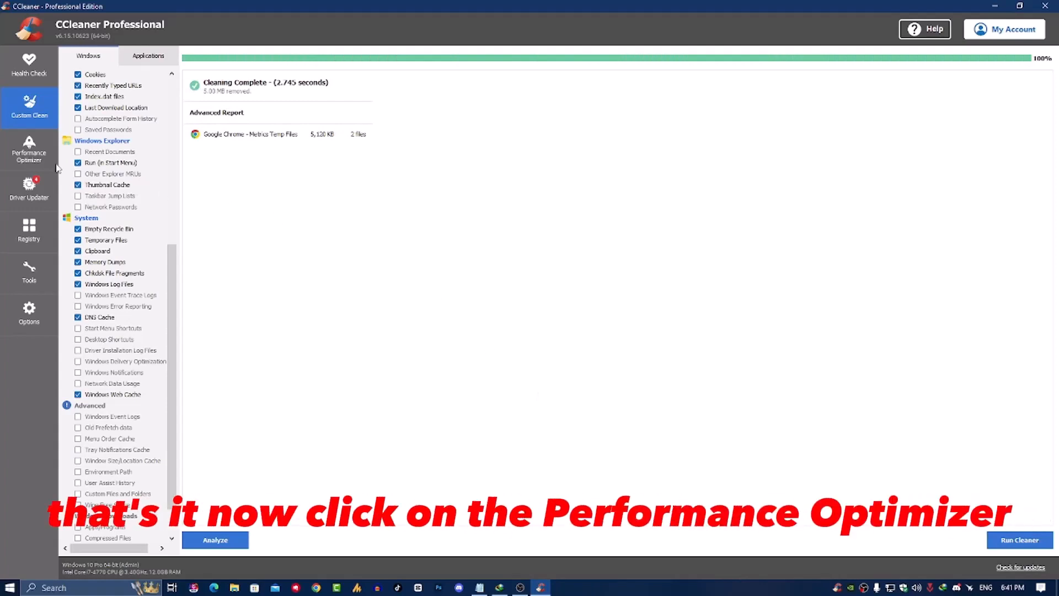
Step: Wake up MSI Afterburner 4.6.5 from the sleeping programs in Performance Optimizer and view the active programs
{"action": "left_click", "coordinate": [30, 147]}
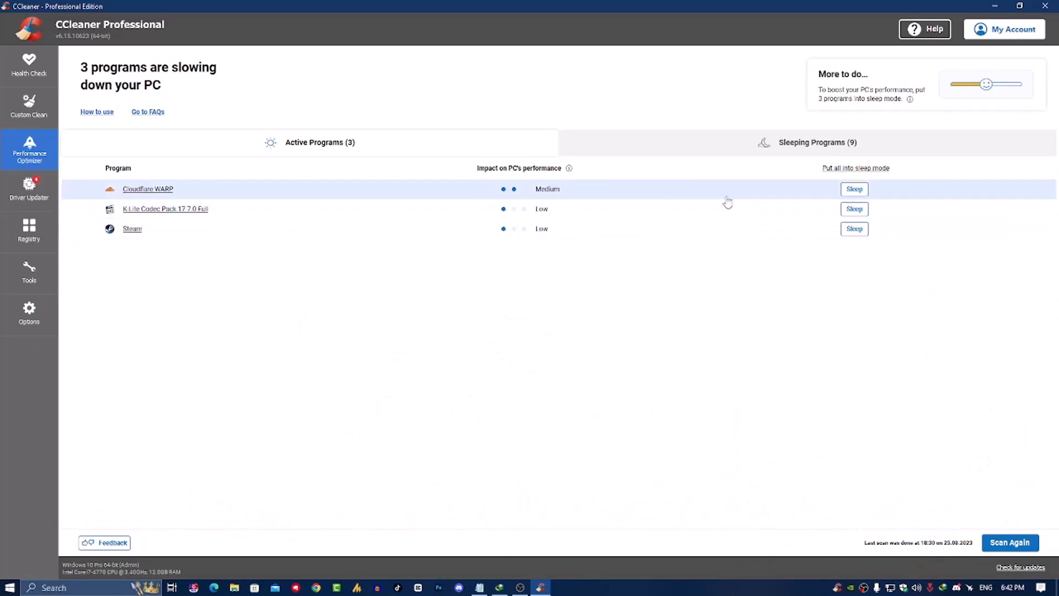
{"action": "left_click", "coordinate": [745, 149]}
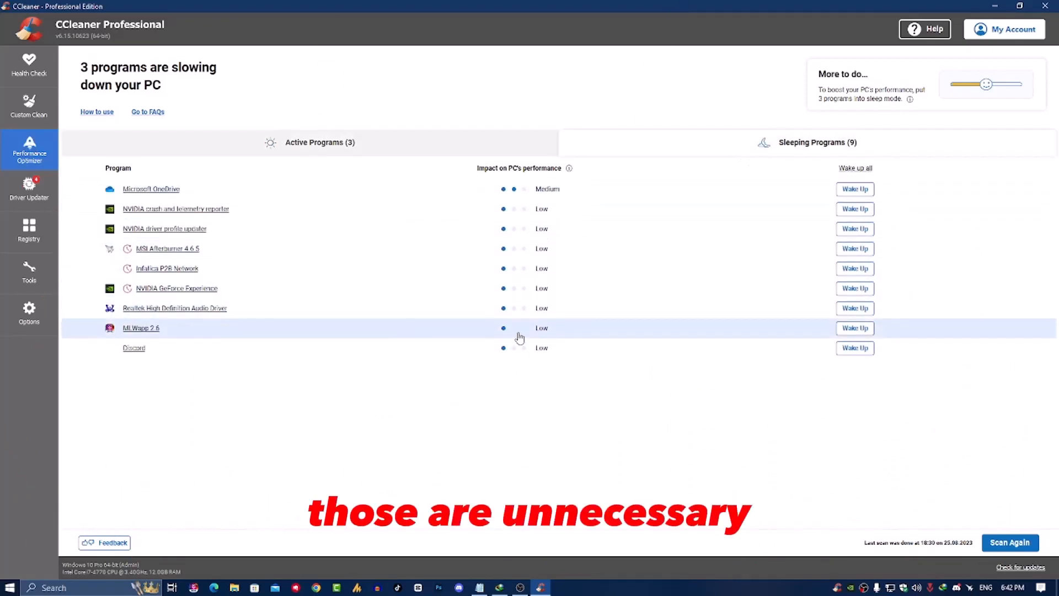
{"action": "left_click", "coordinate": [853, 251]}
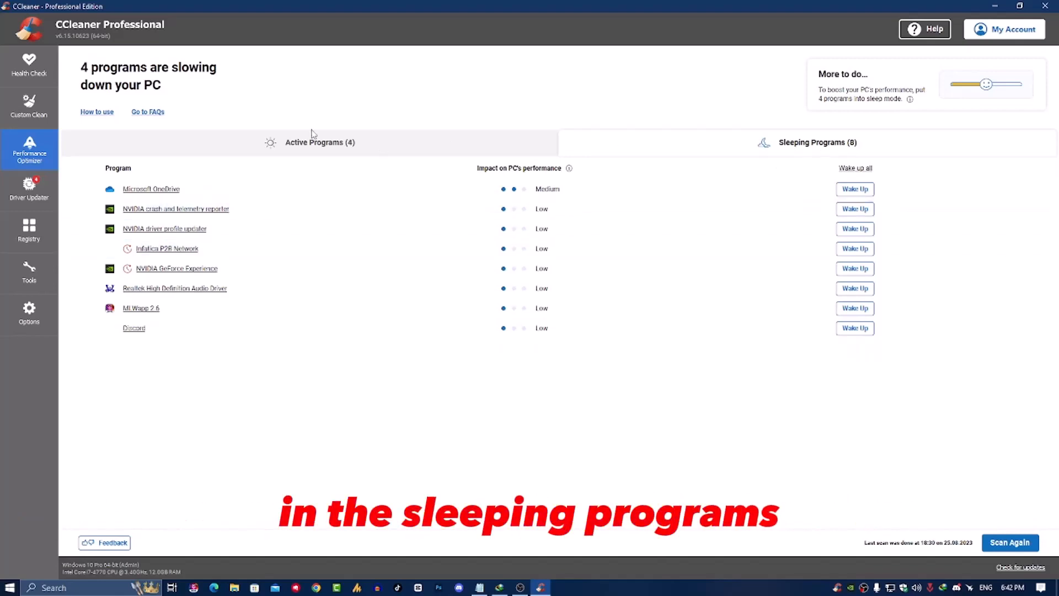
{"action": "left_click", "coordinate": [319, 145]}
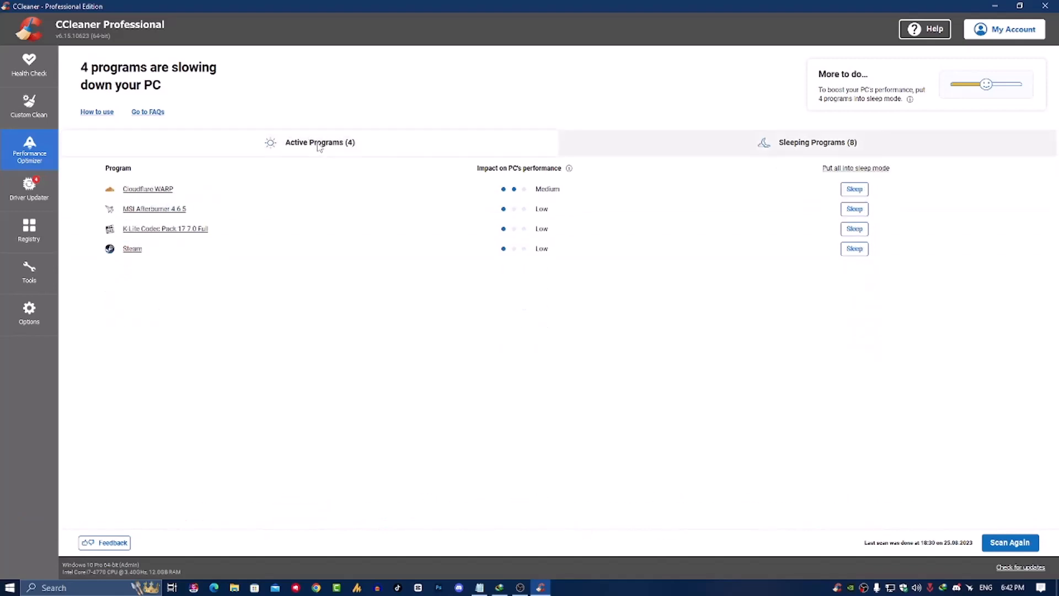
Step: Open Driver Updater with its list of drivers to update, and minimize the program window
{"action": "left_click", "coordinate": [34, 192]}
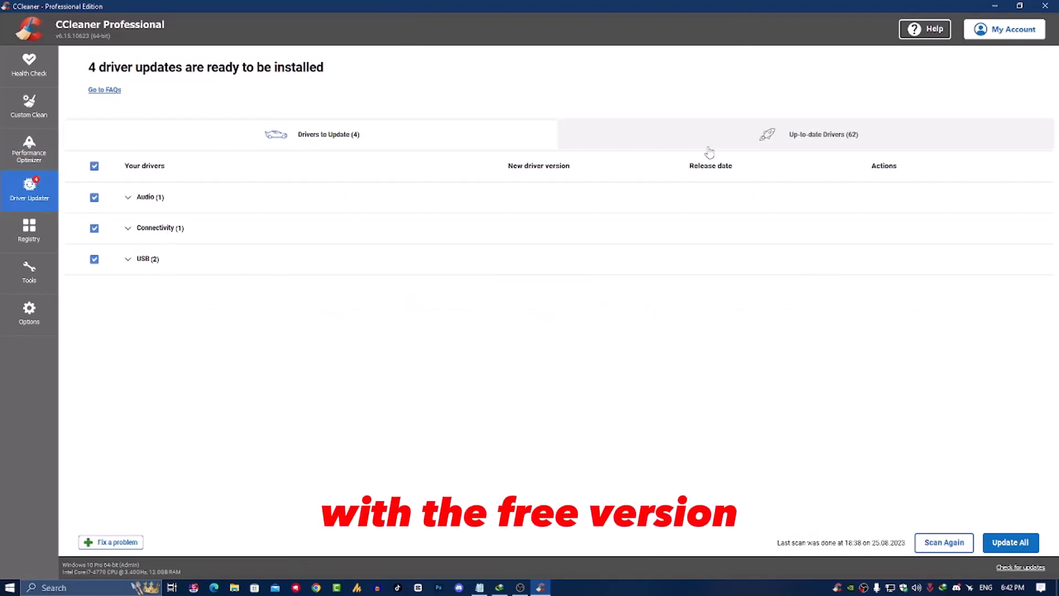
{"action": "left_click", "coordinate": [995, 7]}
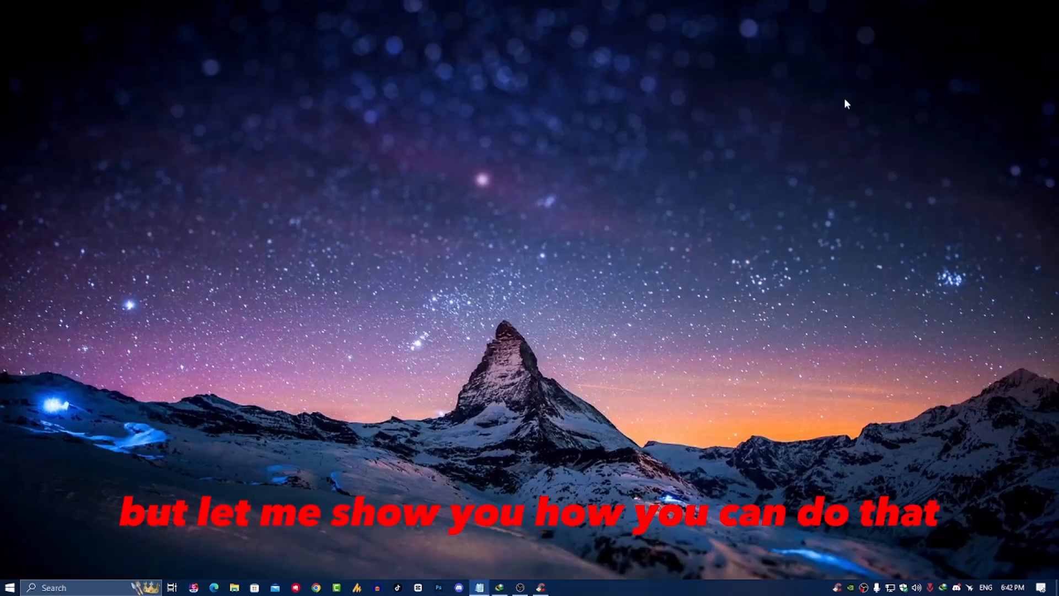
Step: Switch to Chrome, search for ccleaner, and open the official CCleaner download page
{"action": "left_click", "coordinate": [316, 587]}
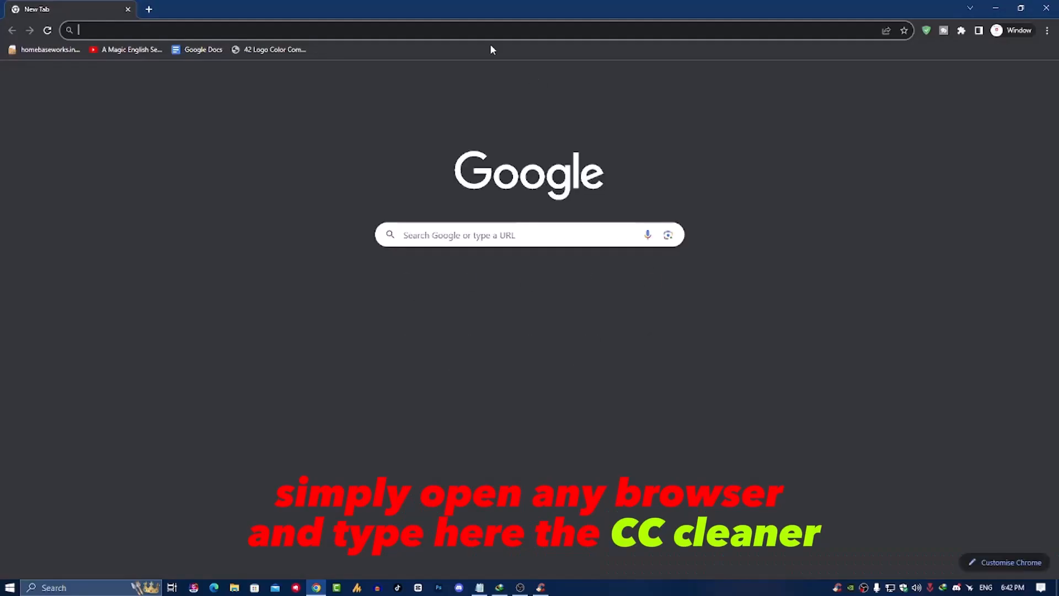
{"action": "type", "text": "cdeaner"}
{"action": "key", "text": "Return"}
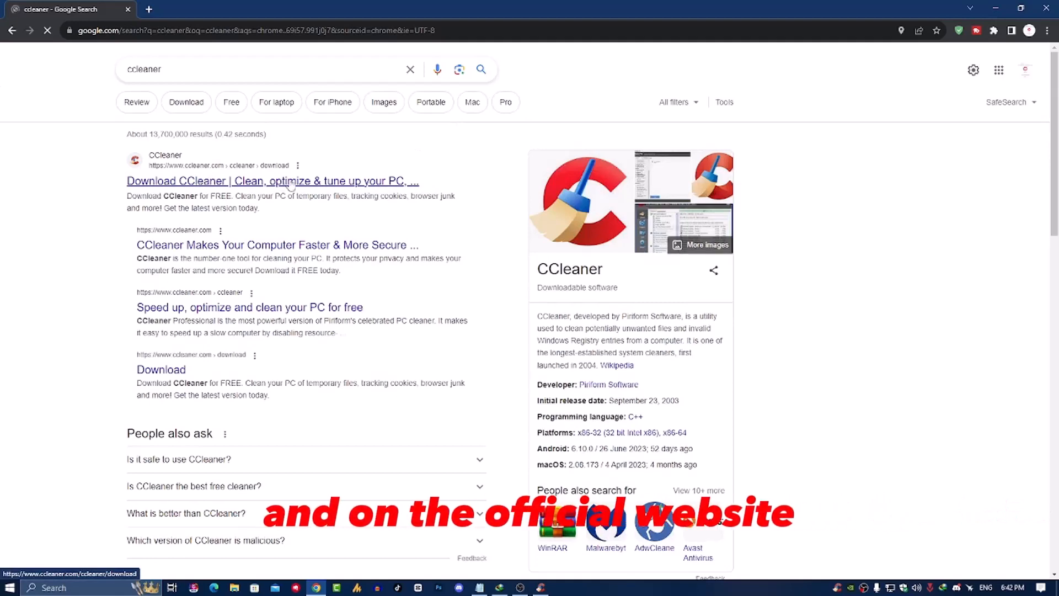
{"action": "left_click", "coordinate": [200, 184]}
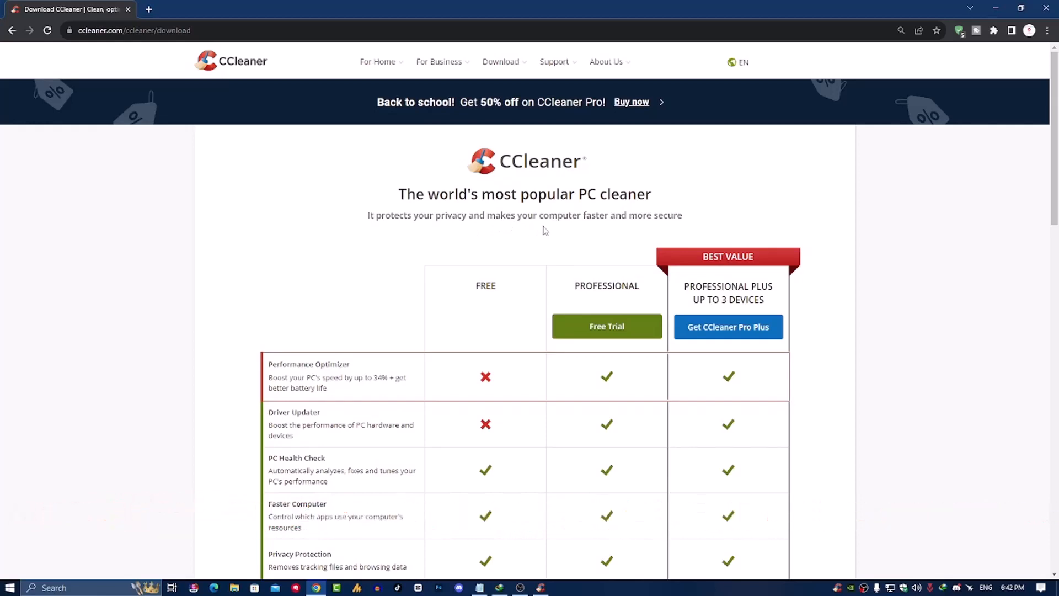
Step: Compare the Free, Professional and Professional Plus columns of the feature table, including the download and purchase options
{"action": "scroll", "coordinate": [525, 237], "scroll_direction": "down", "scroll_amount": 2}
{"action": "scroll", "coordinate": [522, 243], "scroll_direction": "down", "scroll_amount": 2}
{"action": "scroll", "coordinate": [496, 232], "scroll_direction": "up", "scroll_amount": 2}
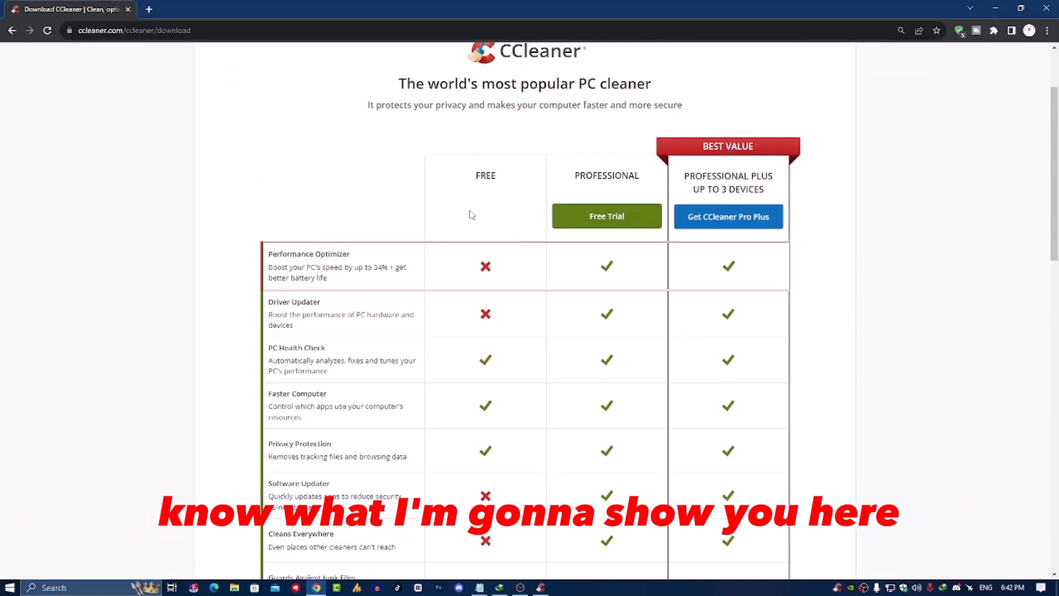
{"action": "double_click", "coordinate": [485, 175]}
{"action": "scroll", "coordinate": [484, 276], "scroll_direction": "down", "scroll_amount": 2}
{"action": "scroll", "coordinate": [484, 287], "scroll_direction": "down", "scroll_amount": 5}
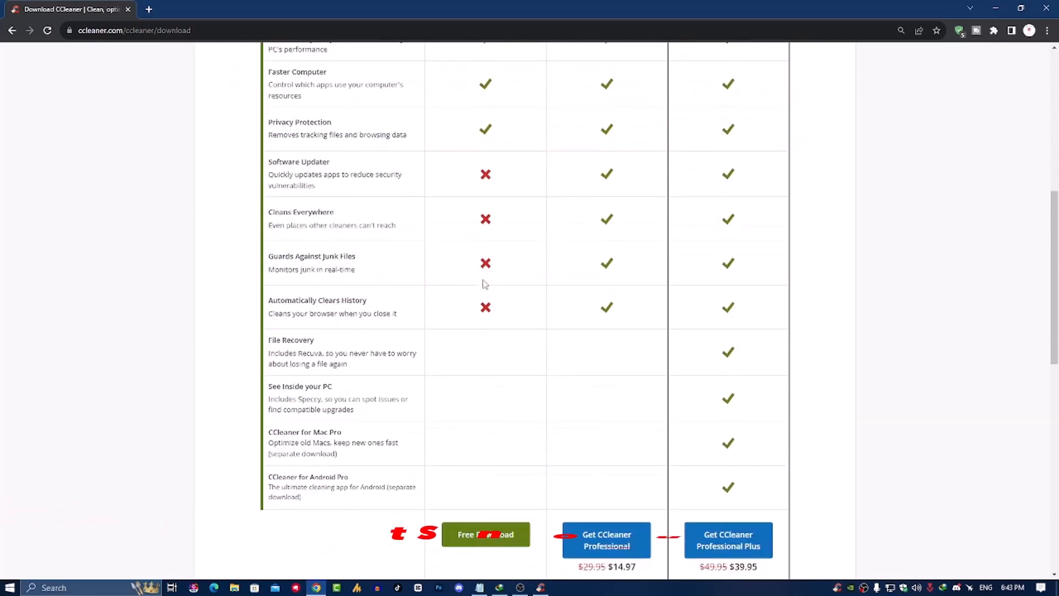
{"action": "scroll", "coordinate": [475, 353], "scroll_direction": "up", "scroll_amount": 2}
{"action": "scroll", "coordinate": [474, 348], "scroll_direction": "up", "scroll_amount": 4}
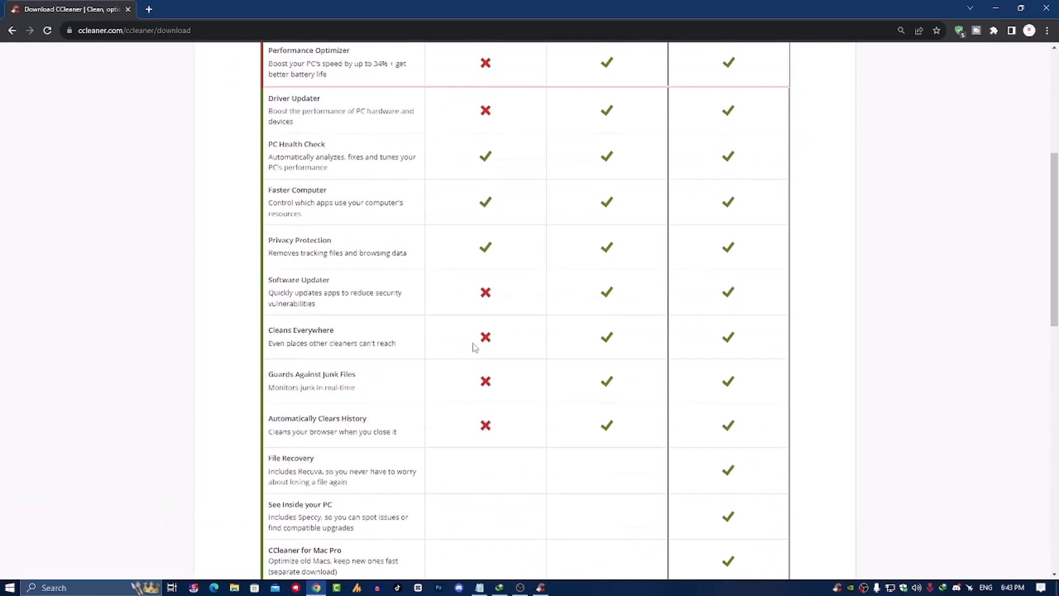
{"action": "scroll", "coordinate": [458, 250], "scroll_direction": "up", "scroll_amount": 1}
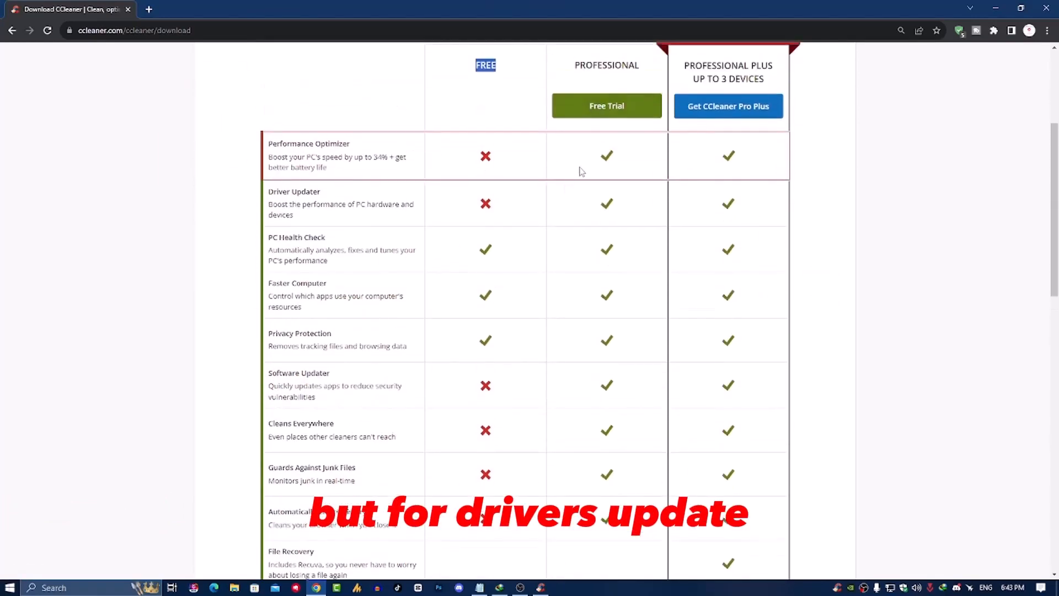
{"action": "scroll", "coordinate": [579, 170], "scroll_direction": "up", "scroll_amount": 1}
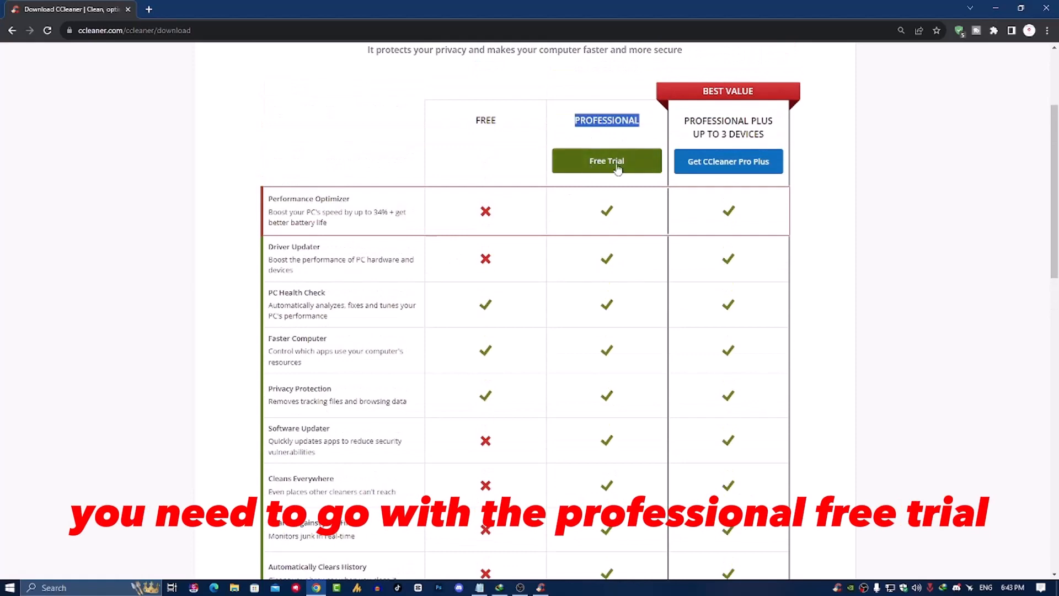
{"action": "scroll", "coordinate": [613, 249], "scroll_direction": "down", "scroll_amount": 5}
{"action": "scroll", "coordinate": [617, 324], "scroll_direction": "down", "scroll_amount": 2}
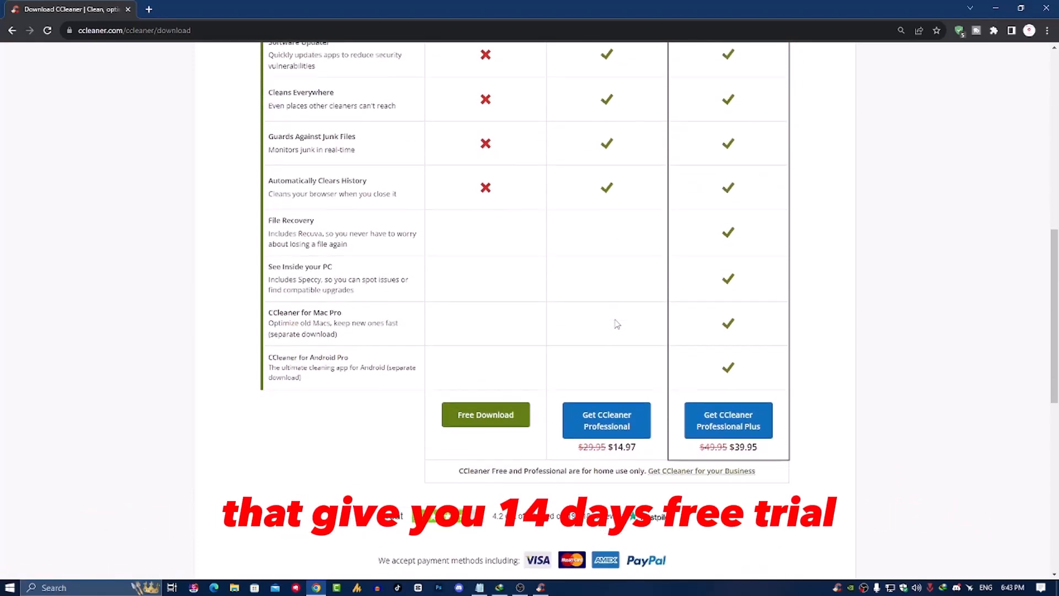
{"action": "scroll", "coordinate": [617, 323], "scroll_direction": "up", "scroll_amount": 6}
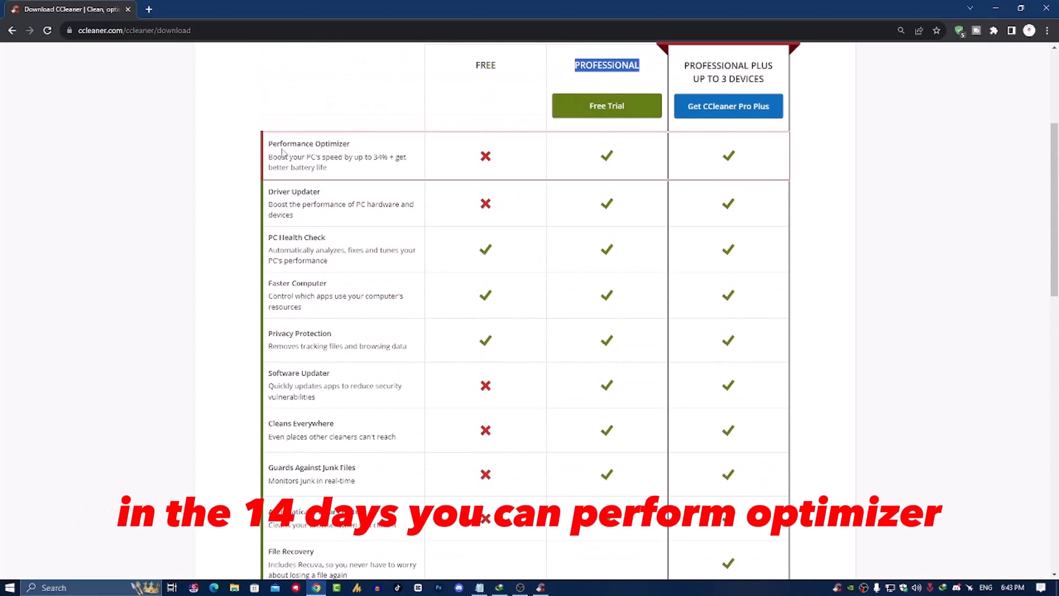
Step: Highlight and read the Performance Optimizer and Driver Updater descriptions in the feature comparison table
{"action": "left_click_drag", "start_coordinate": [277, 145], "coordinate": [351, 146]}
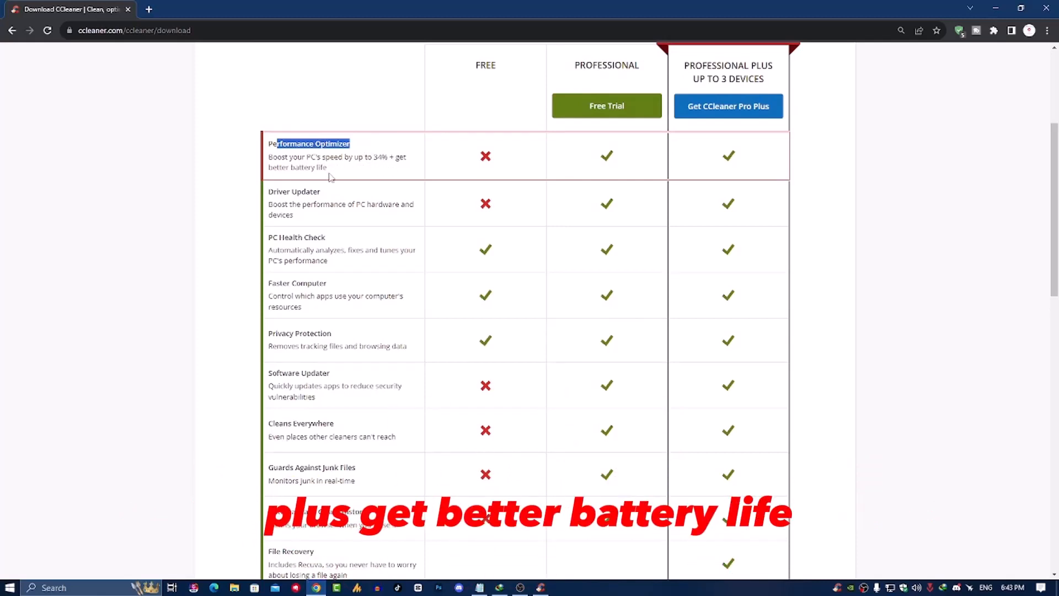
{"action": "left_click", "coordinate": [484, 208]}
{"action": "left_click_drag", "start_coordinate": [273, 192], "coordinate": [300, 191]}
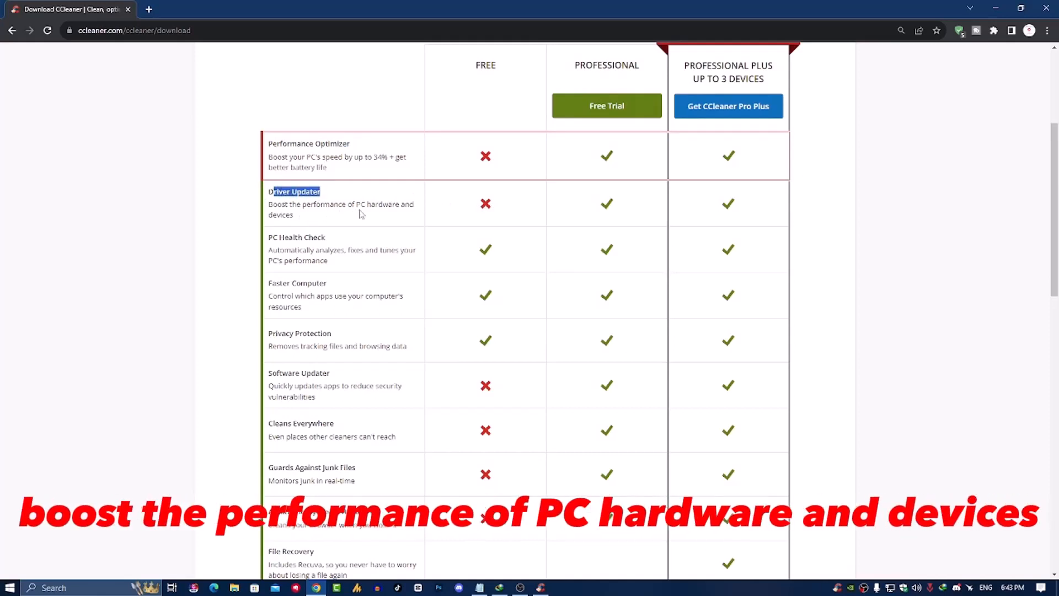
{"action": "left_click_drag", "start_coordinate": [294, 216], "coordinate": [268, 190]}
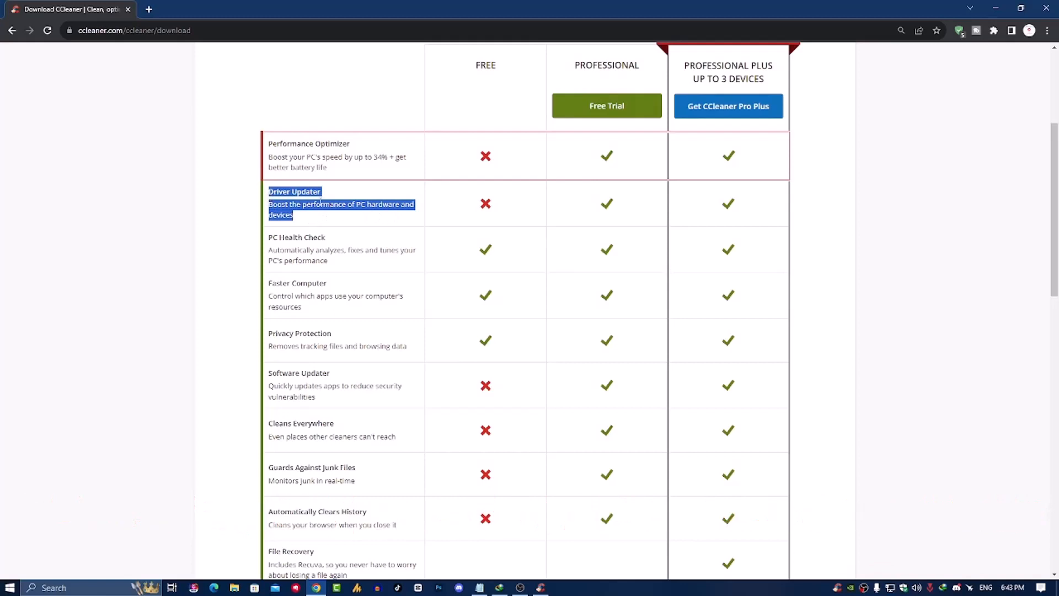
{"action": "left_click", "coordinate": [494, 209]}
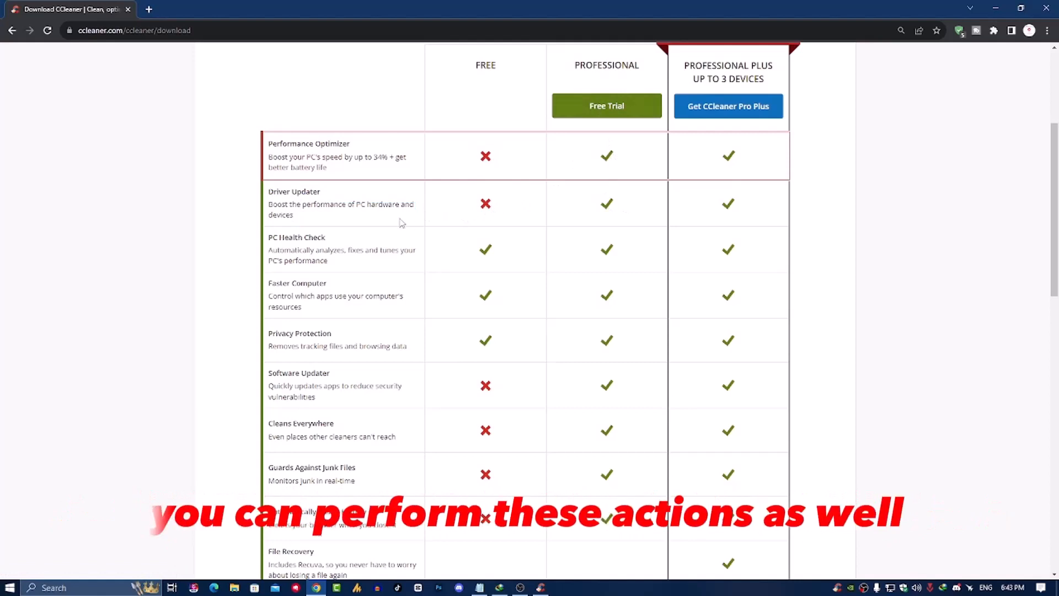
{"action": "left_click_drag", "start_coordinate": [293, 216], "coordinate": [274, 154]}
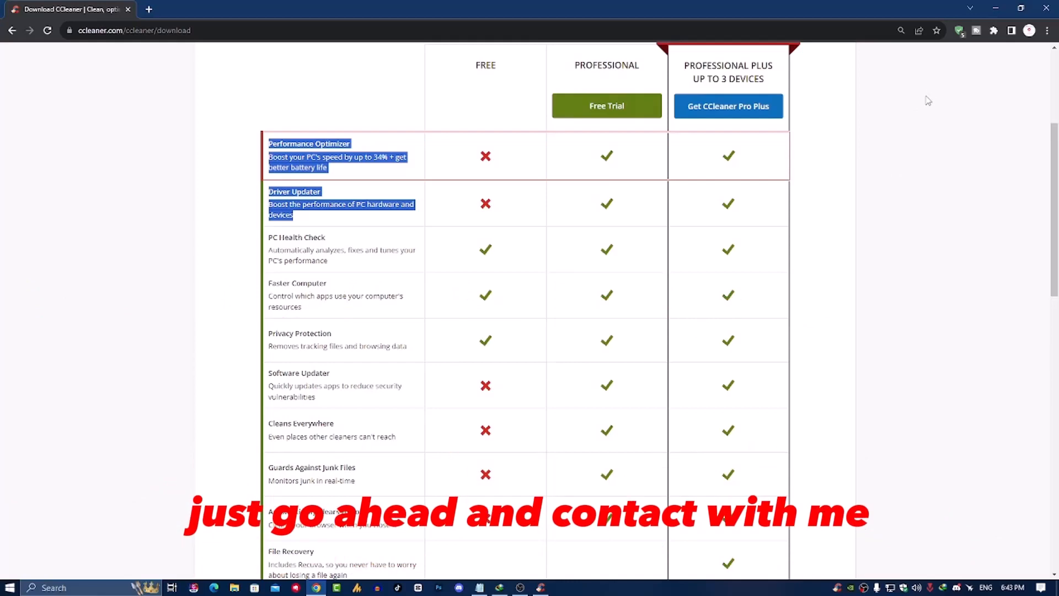
Step: Close Chrome, switch back to CCleaner's Driver Updater, and dismiss the Automatic browser cleaning notification
{"action": "left_click", "coordinate": [1047, 9]}
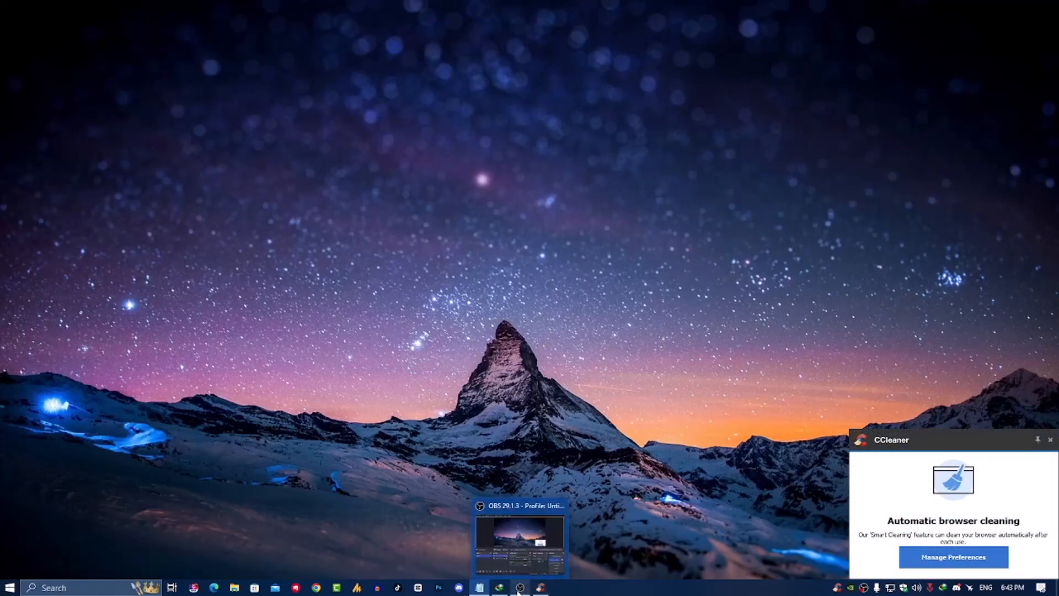
{"action": "left_click", "coordinate": [540, 589]}
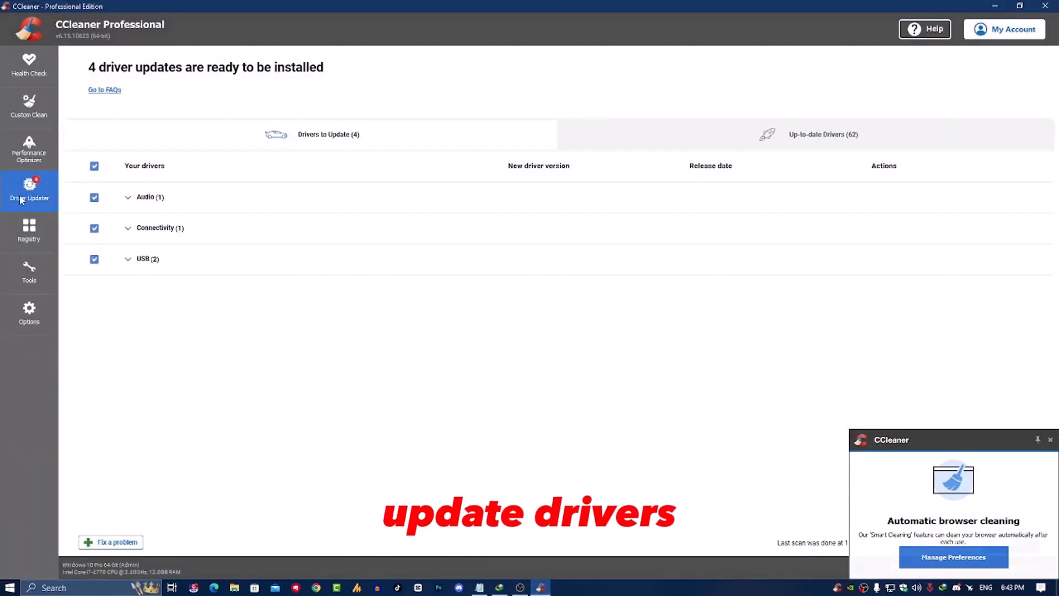
{"action": "left_click", "coordinate": [1050, 441]}
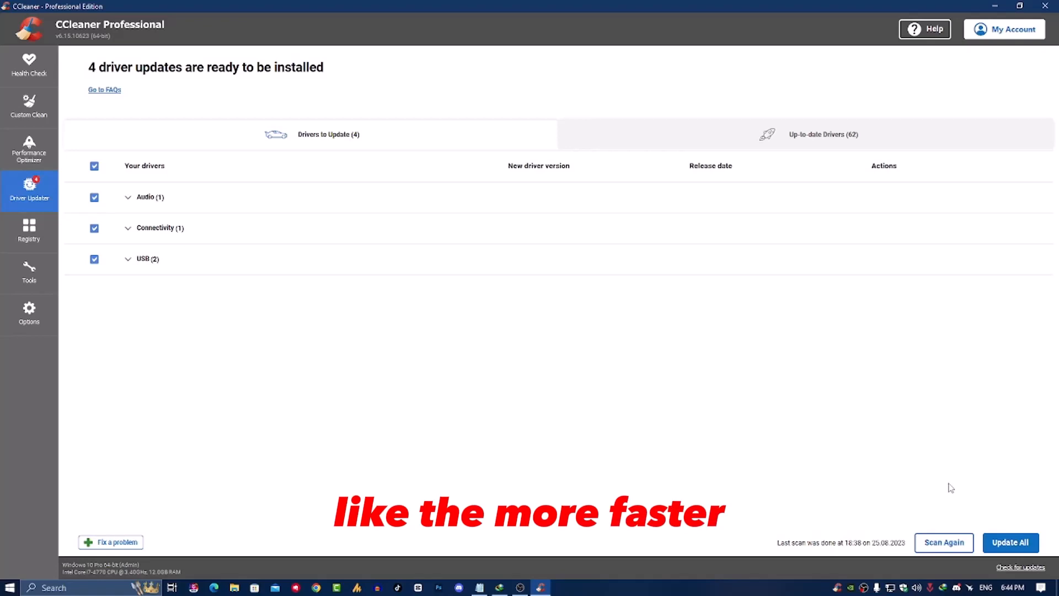
Step: Start updating all listed drivers, suppressing future system protection warnings and continuing without turning protection on
{"action": "left_click", "coordinate": [1027, 542]}
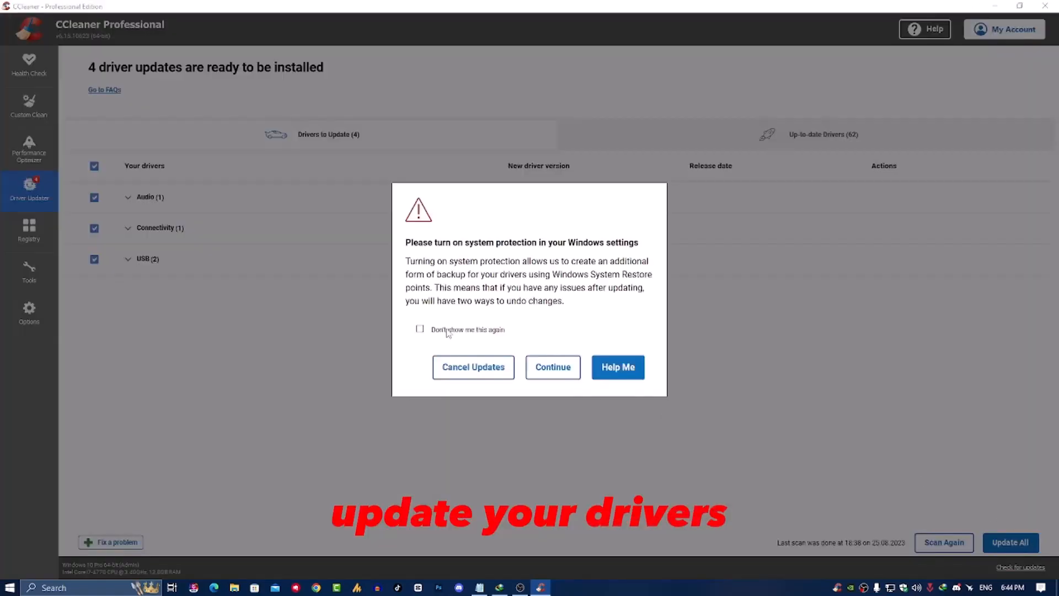
{"action": "left_click", "coordinate": [420, 328]}
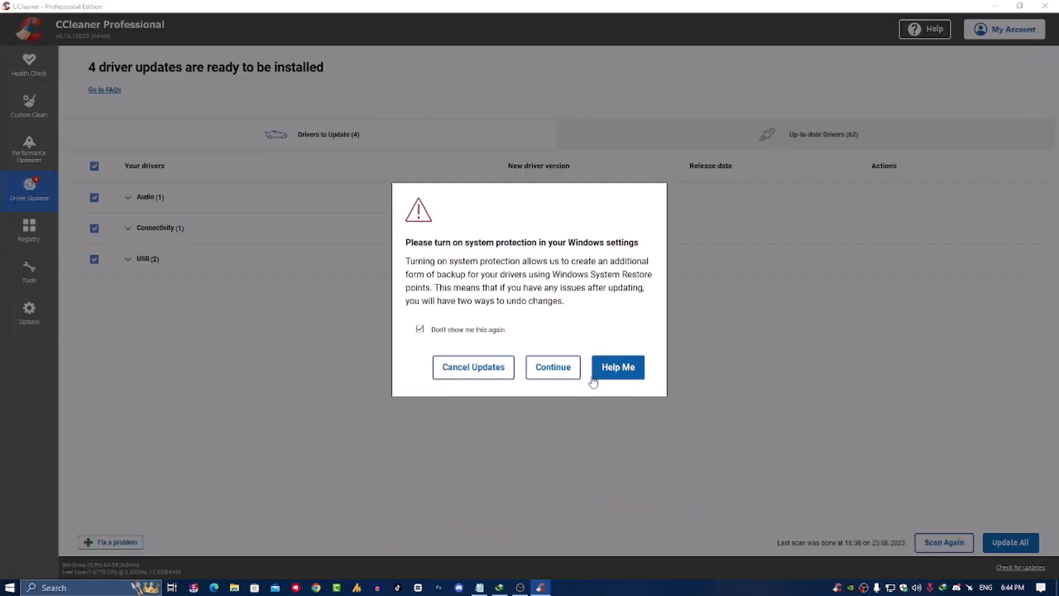
{"action": "left_click", "coordinate": [551, 372]}
{"action": "left_click", "coordinate": [588, 376]}
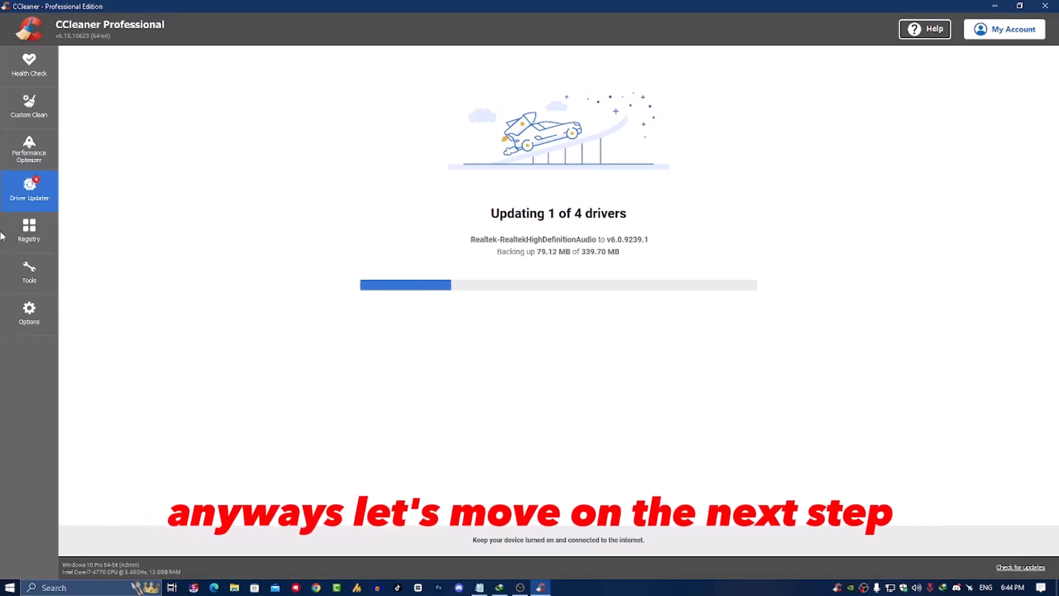
Step: Scan the registry for issues in all categories and fix all selected issues without backing up the registry
{"action": "left_click", "coordinate": [27, 232]}
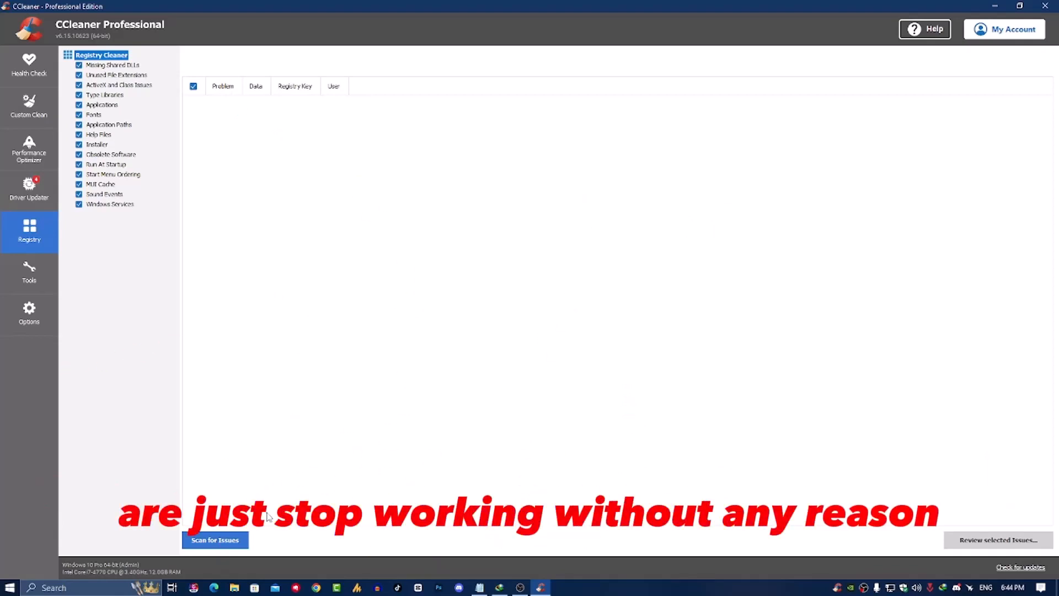
{"action": "left_click", "coordinate": [239, 543]}
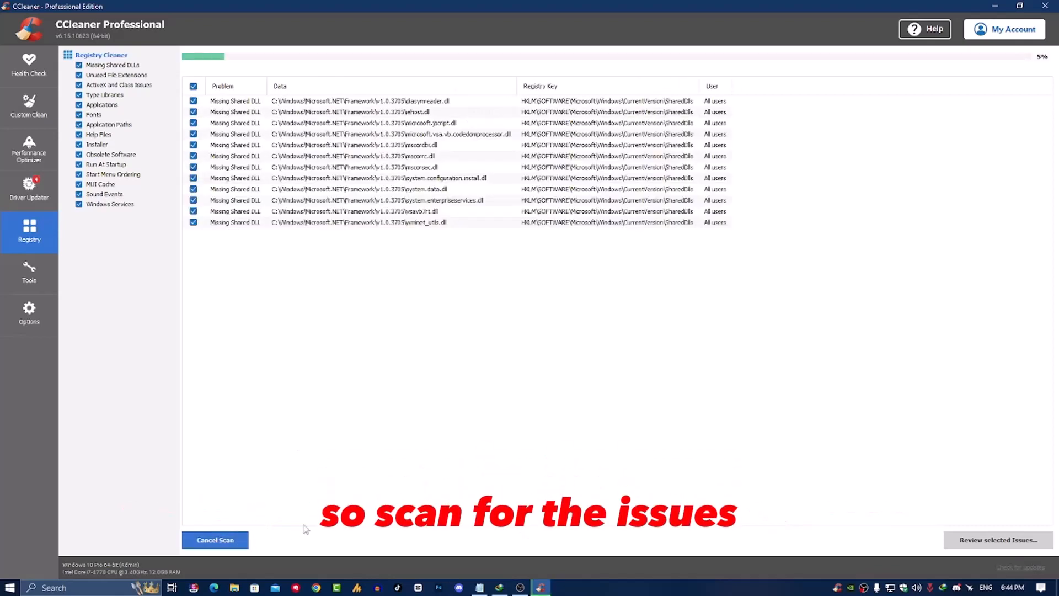
{"action": "left_click_drag", "start_coordinate": [381, 454], "coordinate": [294, 69]}
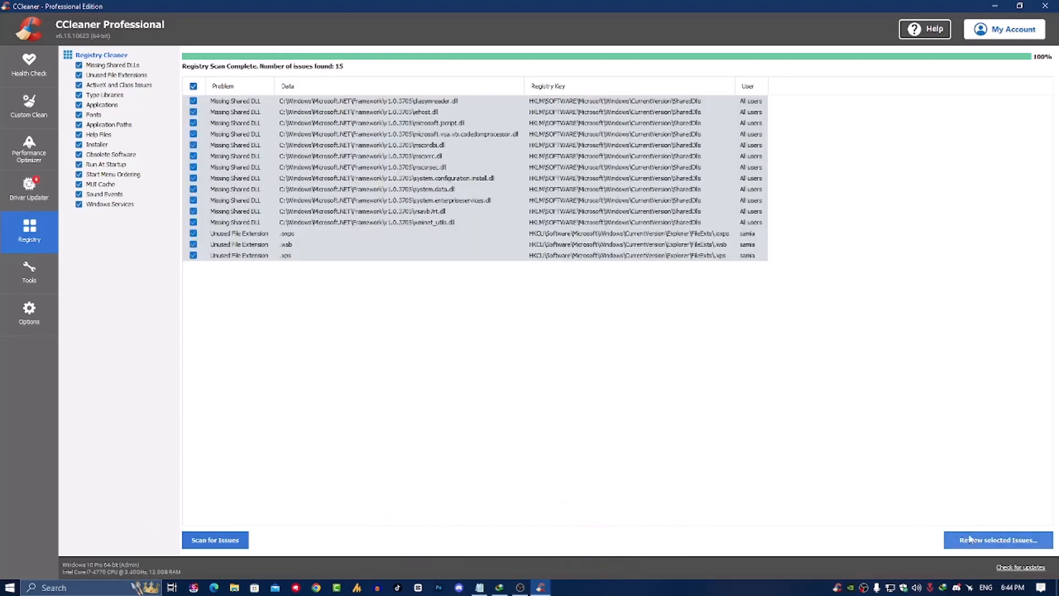
{"action": "left_click", "coordinate": [970, 539]}
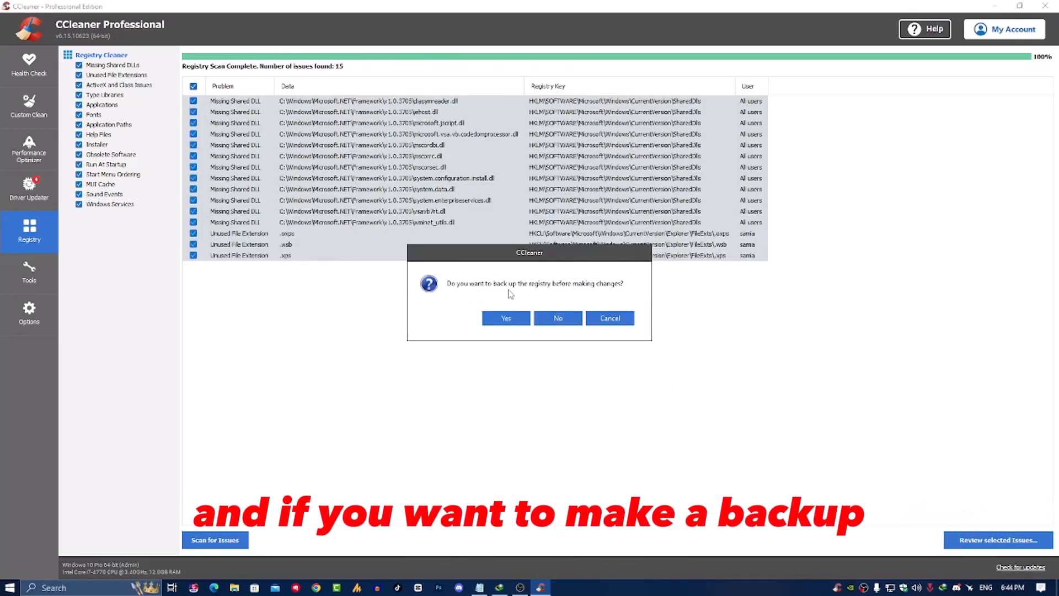
{"action": "left_click", "coordinate": [556, 321]}
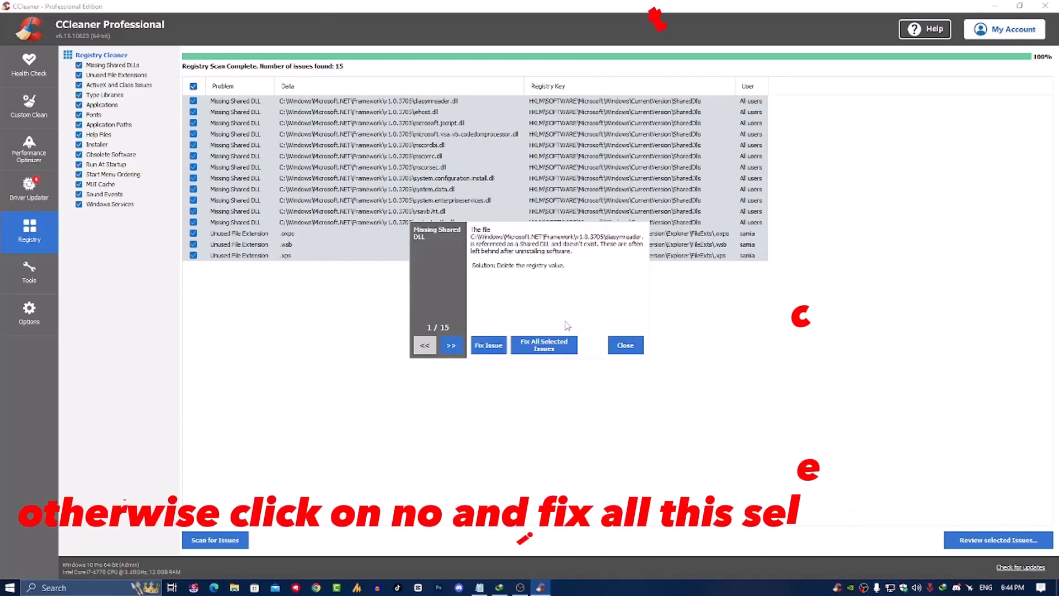
{"action": "left_click", "coordinate": [562, 352]}
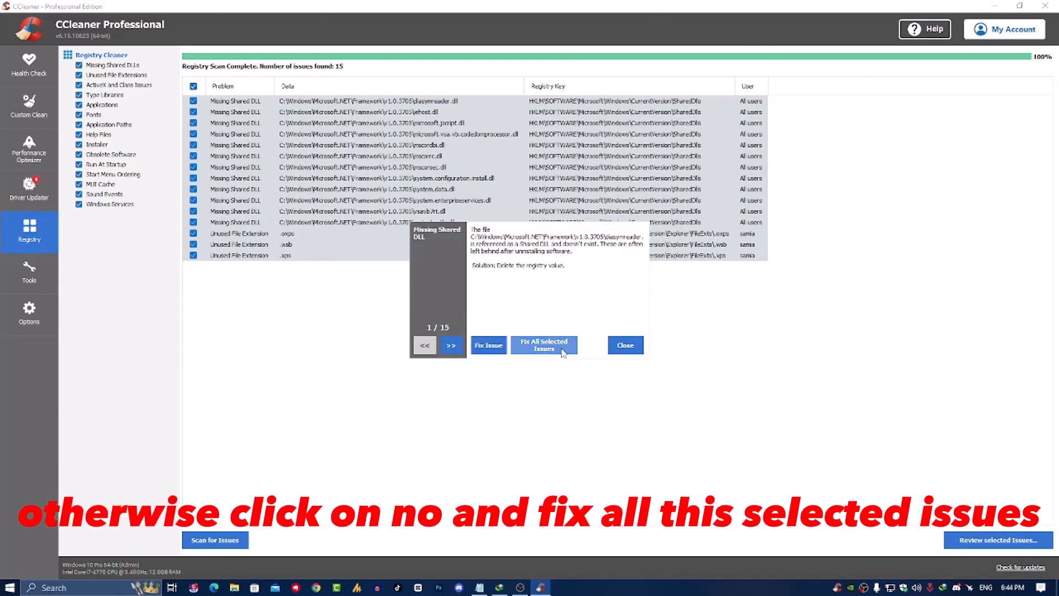
{"action": "left_click", "coordinate": [626, 344]}
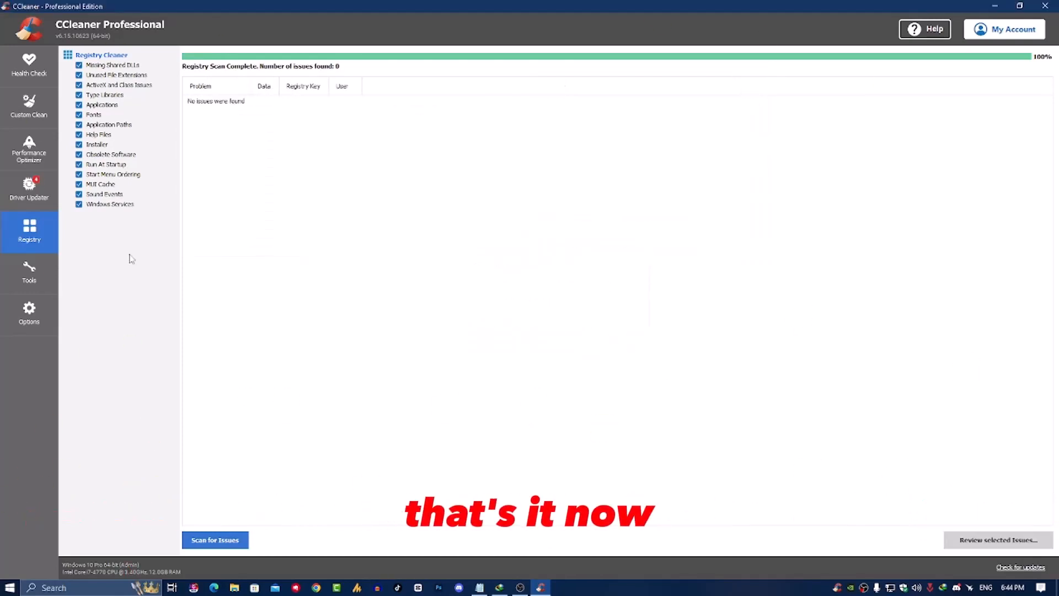
Step: Look through the full list of installed programs in the Uninstall tool
{"action": "left_click", "coordinate": [48, 268]}
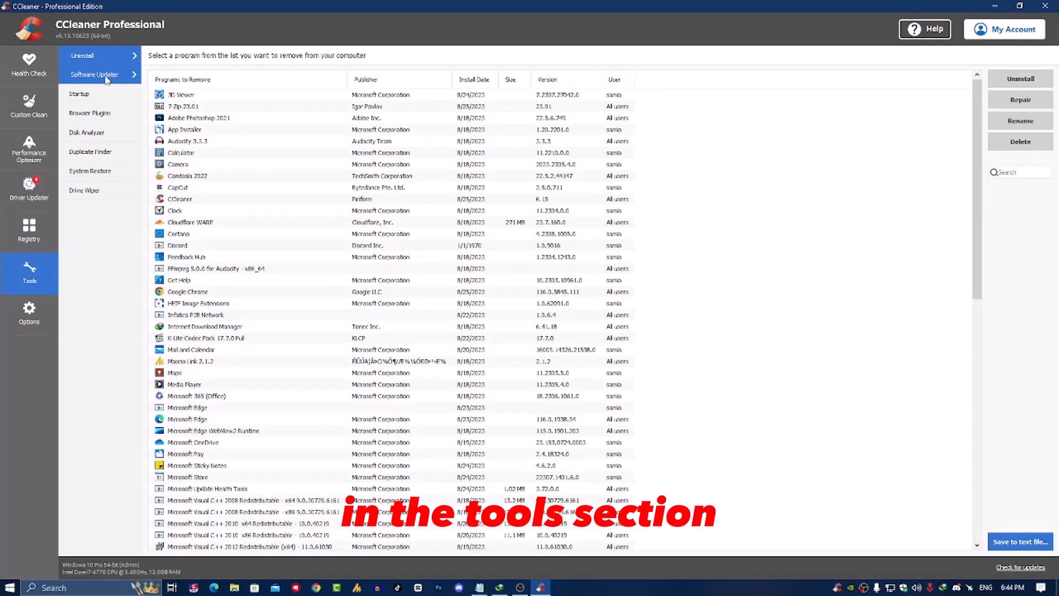
{"action": "left_click", "coordinate": [219, 175]}
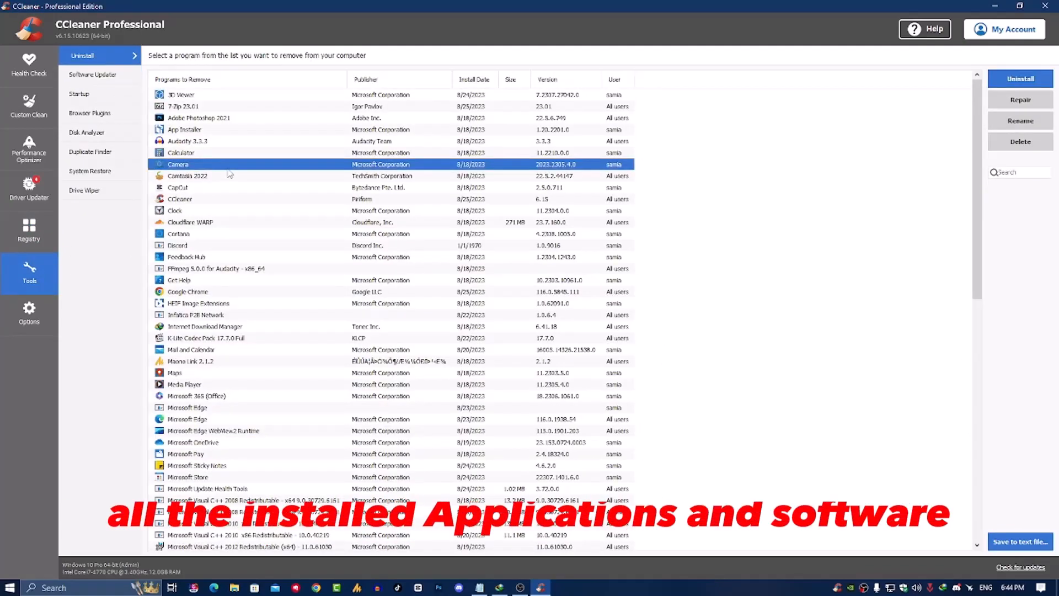
{"action": "scroll", "coordinate": [239, 289], "scroll_direction": "down", "scroll_amount": 3}
{"action": "scroll", "coordinate": [239, 288], "scroll_direction": "down", "scroll_amount": 10}
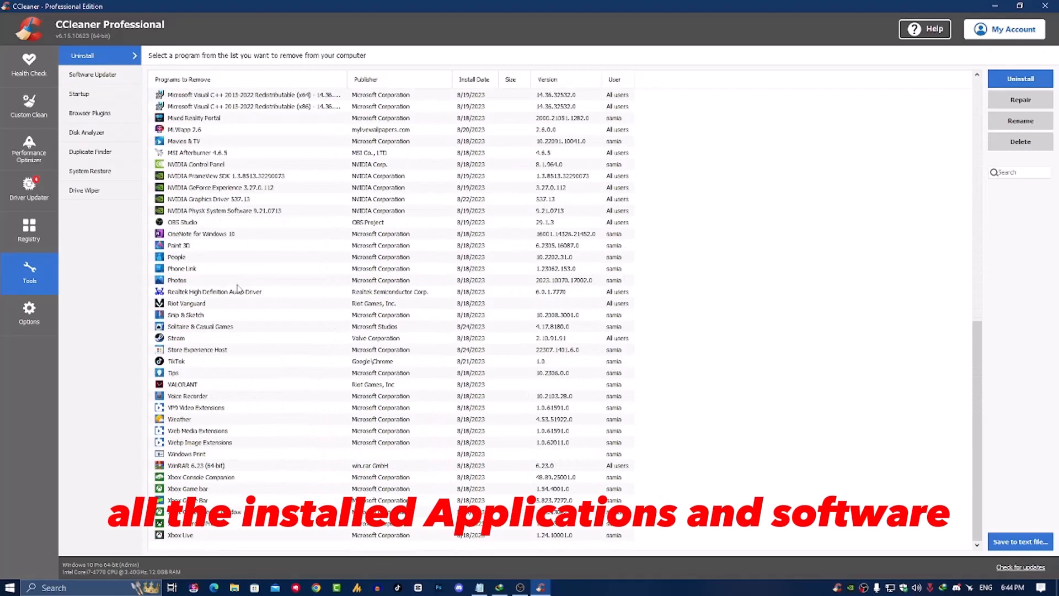
{"action": "scroll", "coordinate": [240, 288], "scroll_direction": "up", "scroll_amount": 9}
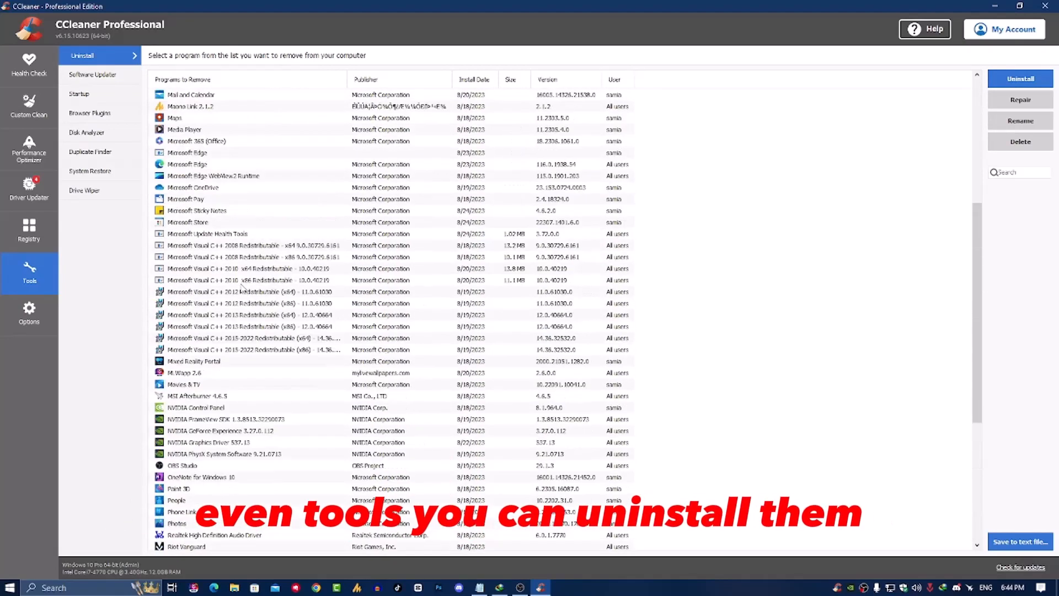
{"action": "scroll", "coordinate": [241, 289], "scroll_direction": "up", "scroll_amount": 5}
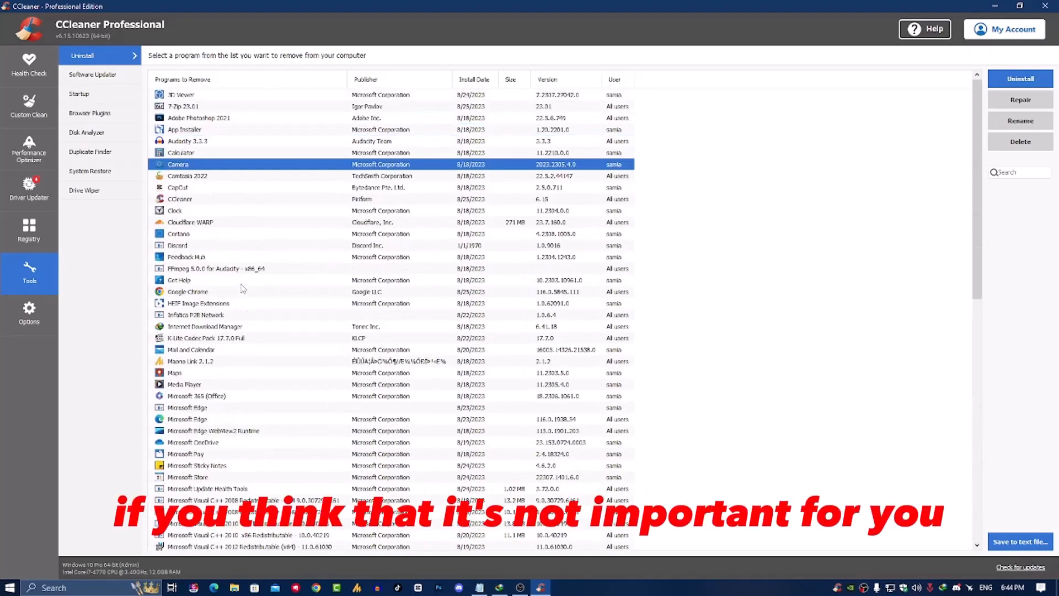
Step: View the Software Updater, and select all Windows startup programs to see the actions available for them
{"action": "left_click", "coordinate": [95, 77]}
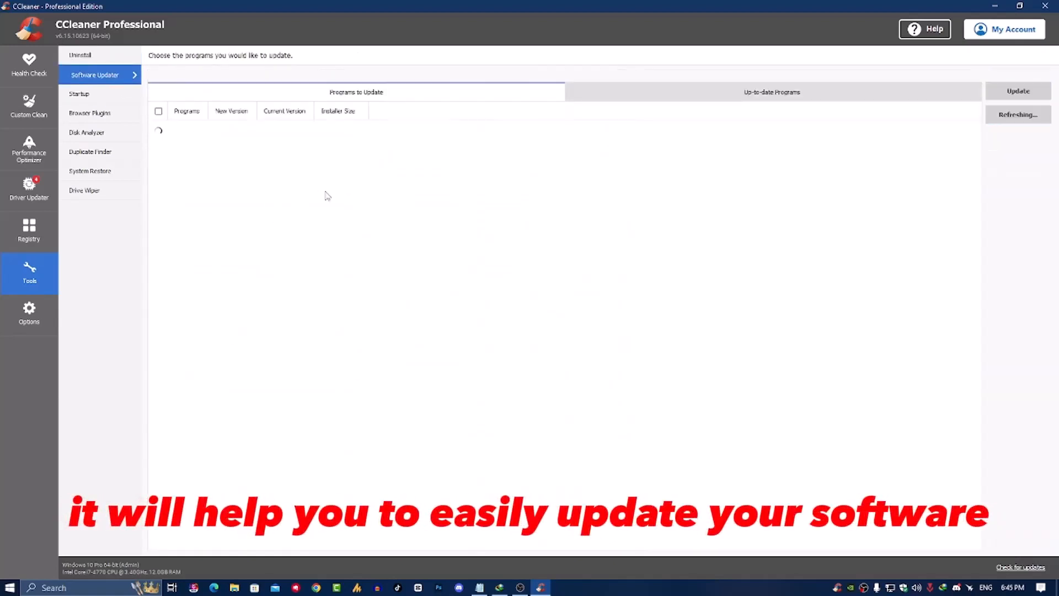
{"action": "left_click", "coordinate": [109, 101]}
{"action": "left_click", "coordinate": [278, 189]}
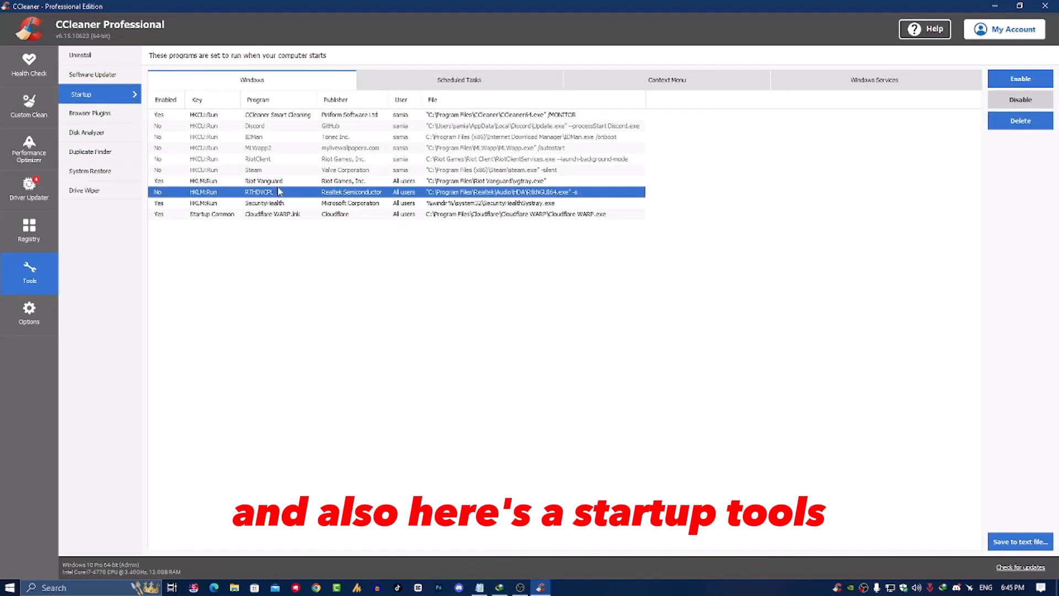
{"action": "left_click_drag", "start_coordinate": [282, 309], "coordinate": [329, 117]}
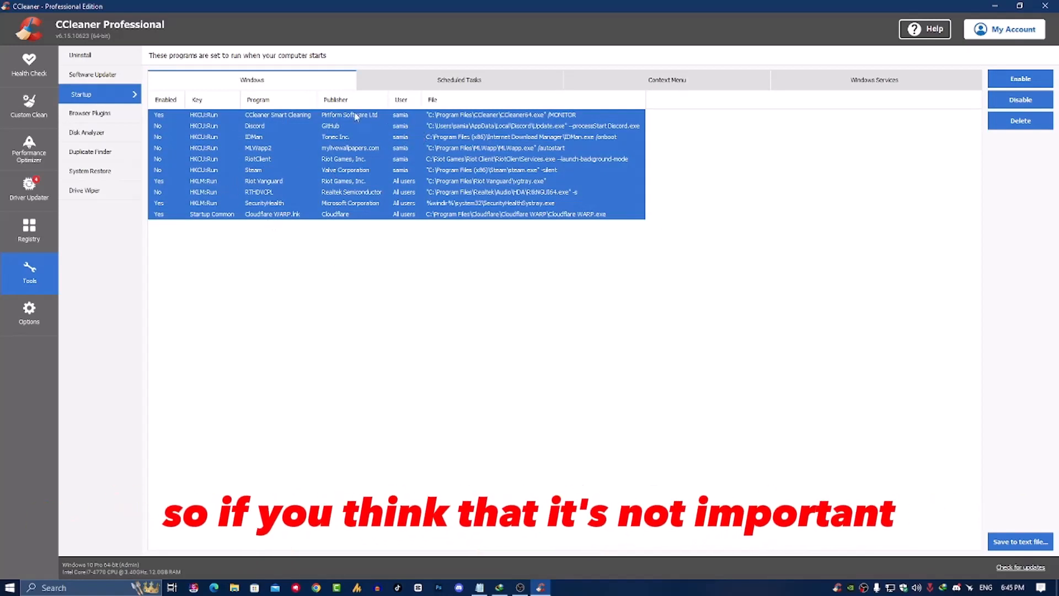
{"action": "right_click", "coordinate": [284, 118]}
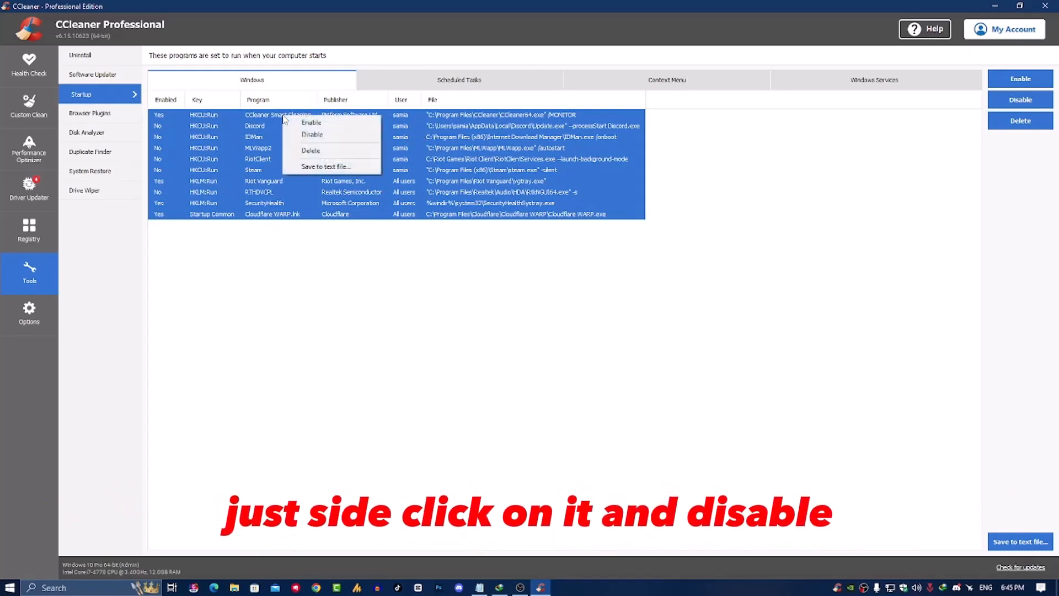
Step: Look over the Browser Plugins, Disk Analyzer, Duplicate Finder, System Restore and Drive Wiper tools
{"action": "left_click", "coordinate": [103, 115]}
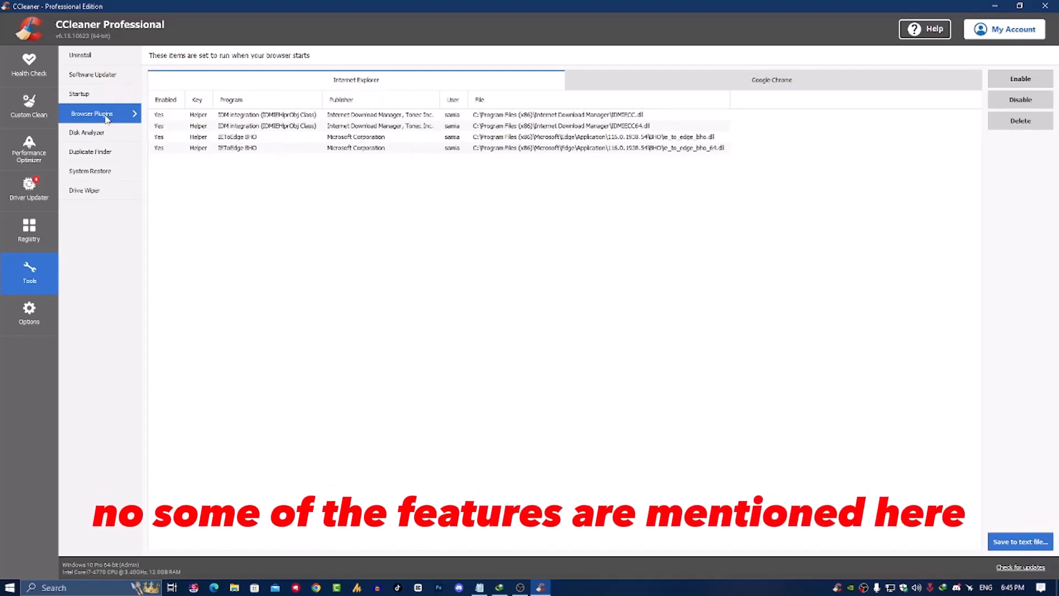
{"action": "left_click", "coordinate": [107, 134]}
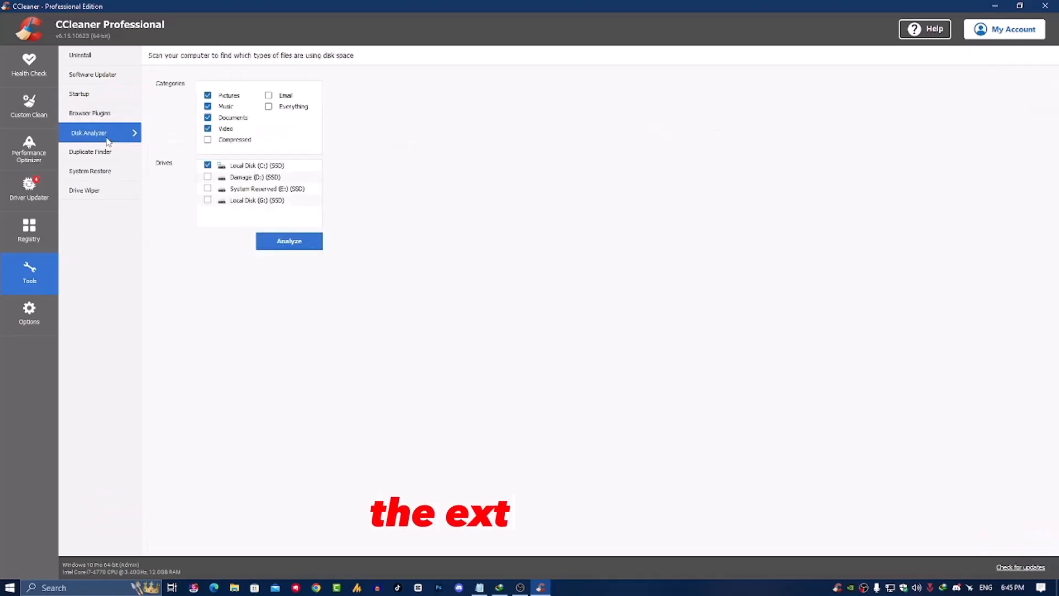
{"action": "left_click", "coordinate": [108, 151]}
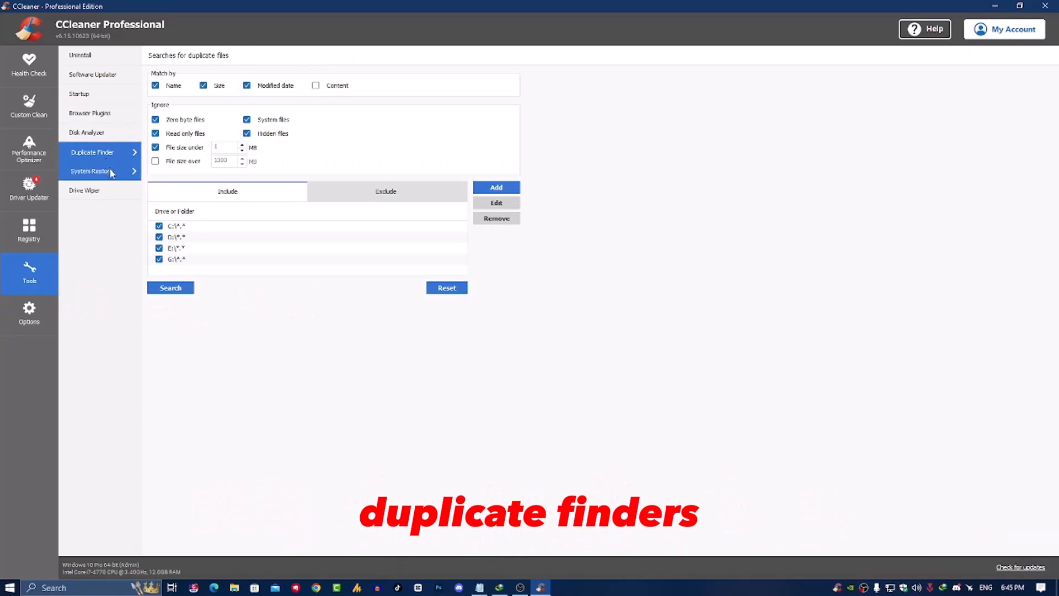
{"action": "left_click", "coordinate": [115, 172]}
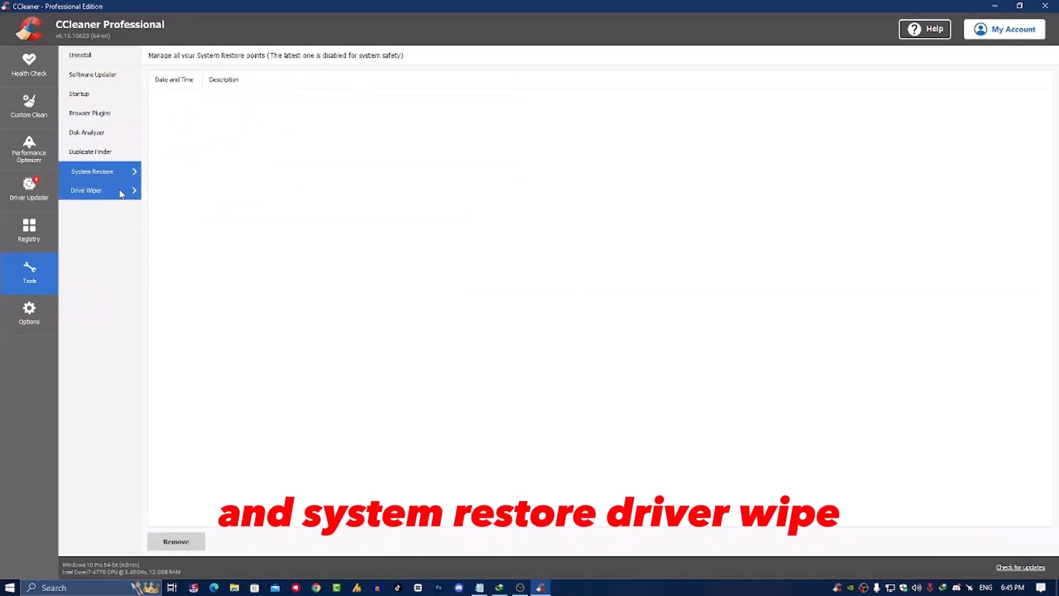
{"action": "left_click", "coordinate": [119, 192]}
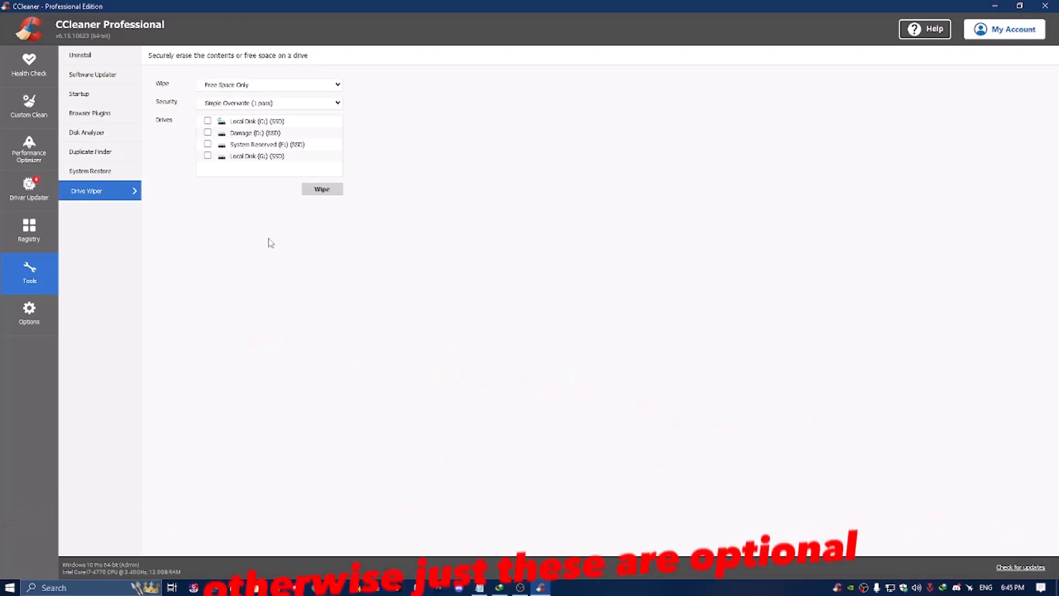
Step: In the Smart Cleaning options, leave Google Chrome at Select action and choose Automatically clean on closing with notification for Microsoft Edge
{"action": "left_click", "coordinate": [28, 315]}
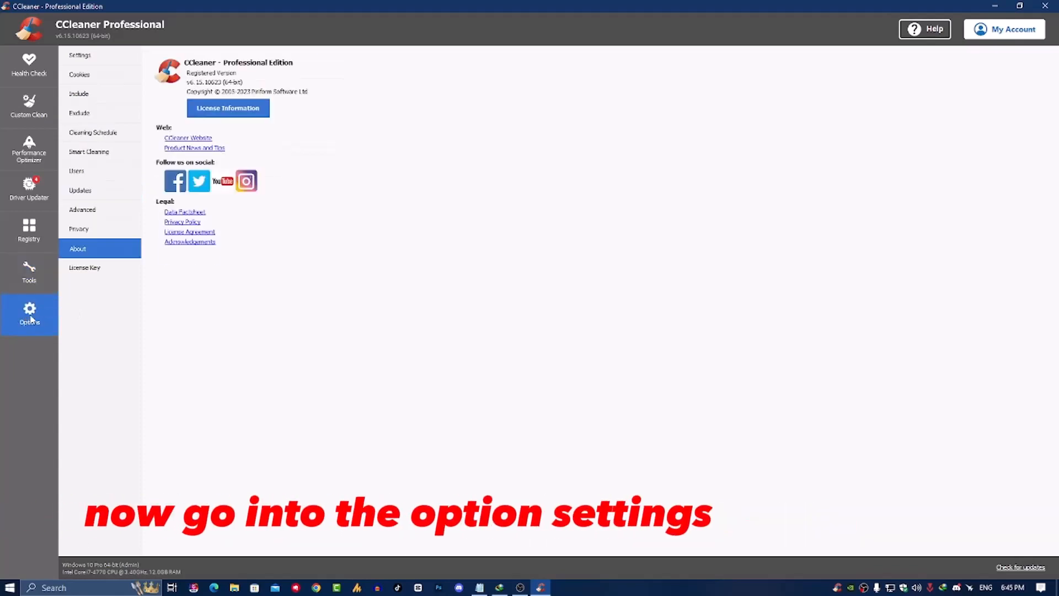
{"action": "left_click", "coordinate": [117, 151]}
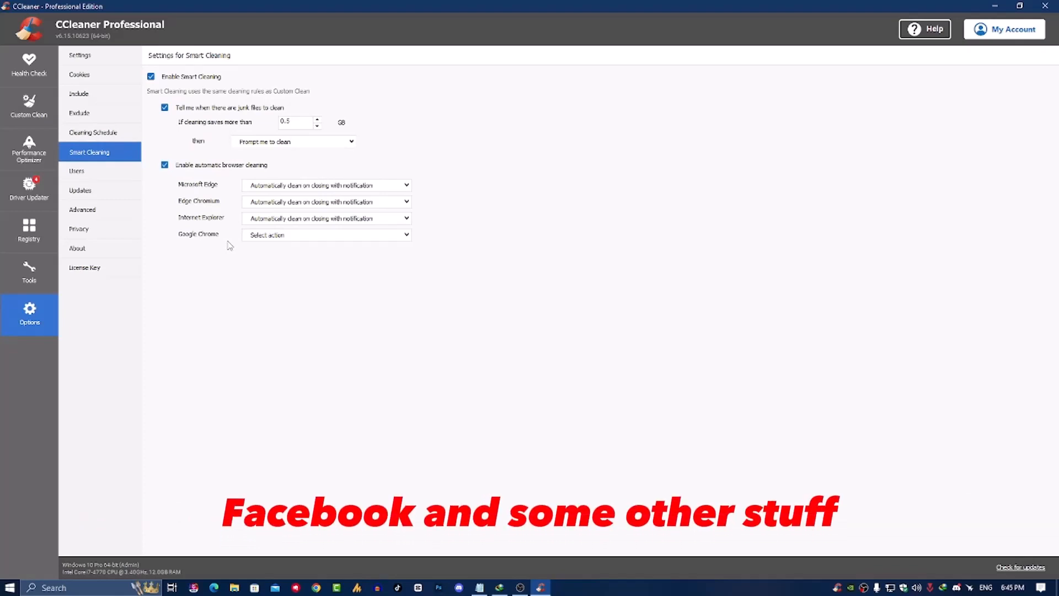
{"action": "left_click", "coordinate": [284, 236]}
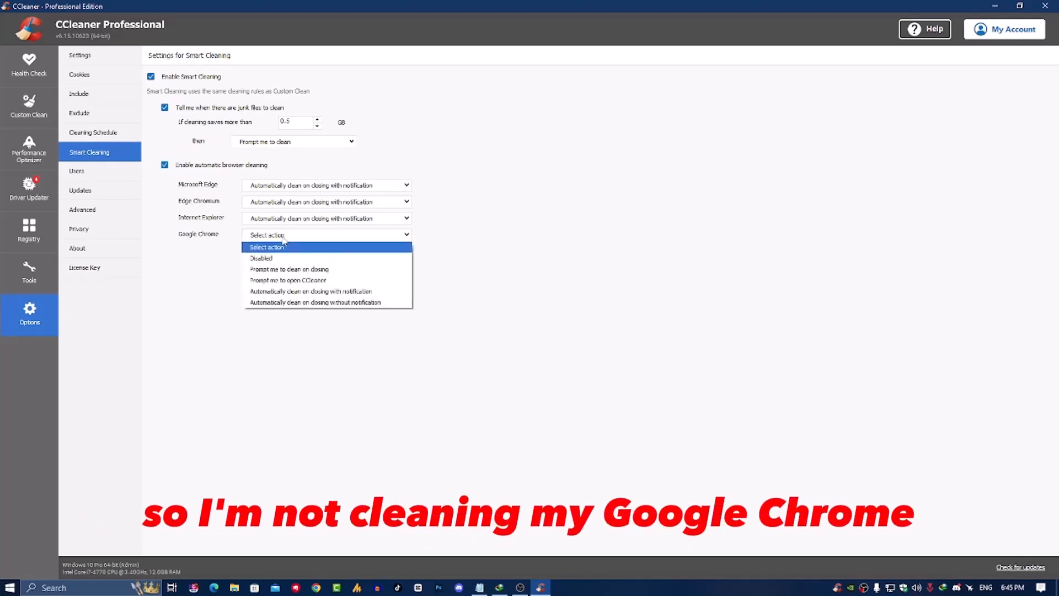
{"action": "left_click", "coordinate": [283, 239]}
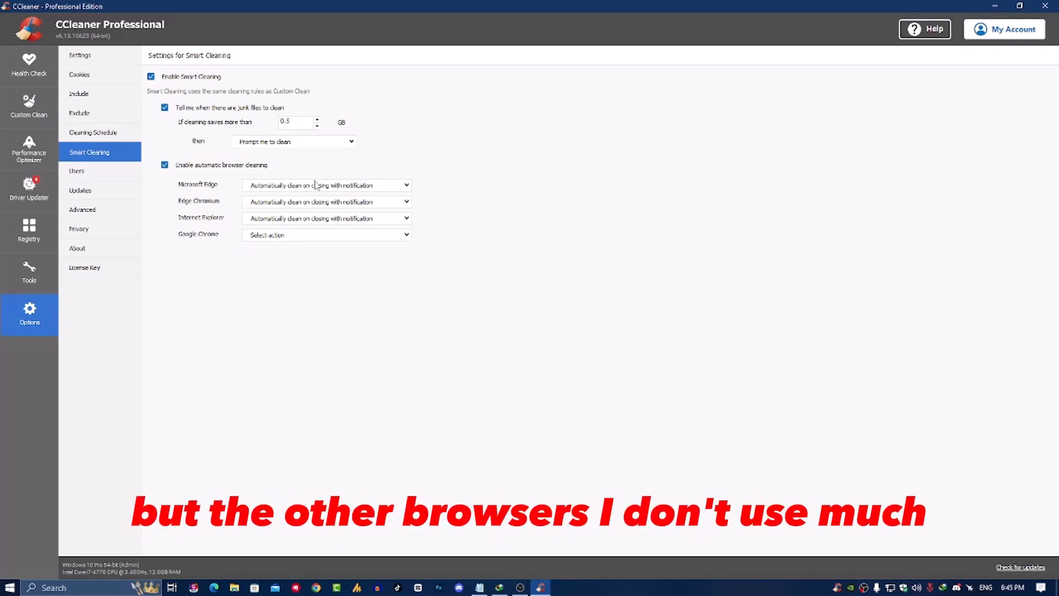
{"action": "left_click", "coordinate": [405, 187]}
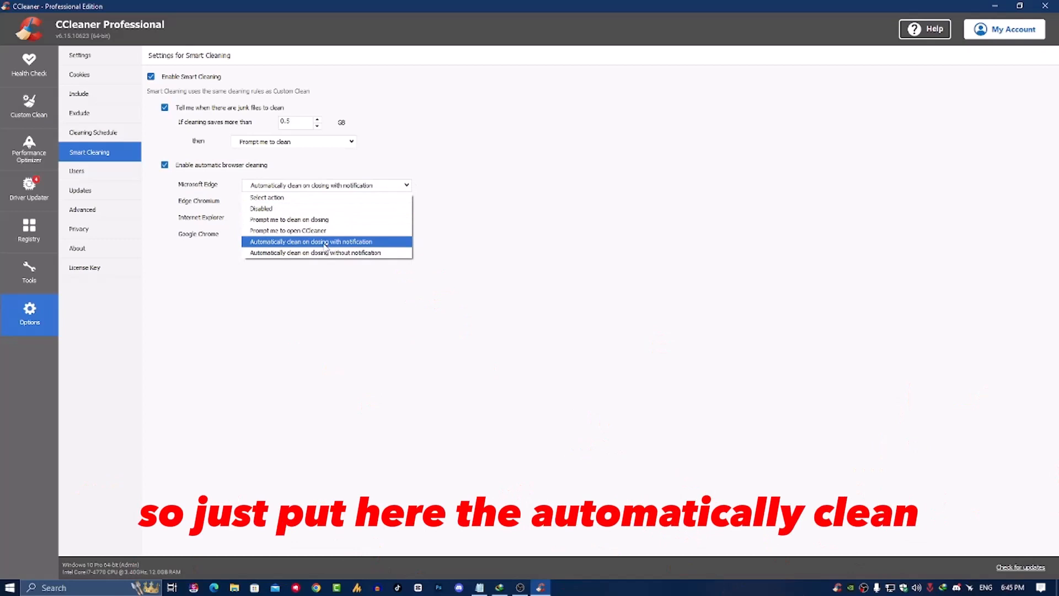
{"action": "left_click", "coordinate": [366, 244]}
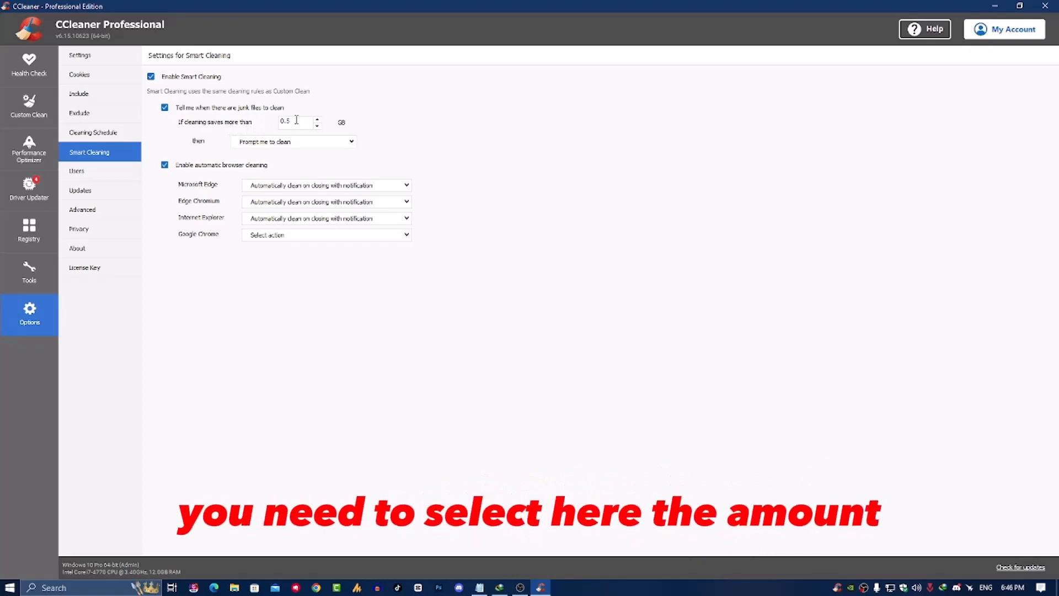
{"action": "left_click_drag", "start_coordinate": [296, 120], "coordinate": [272, 125]}
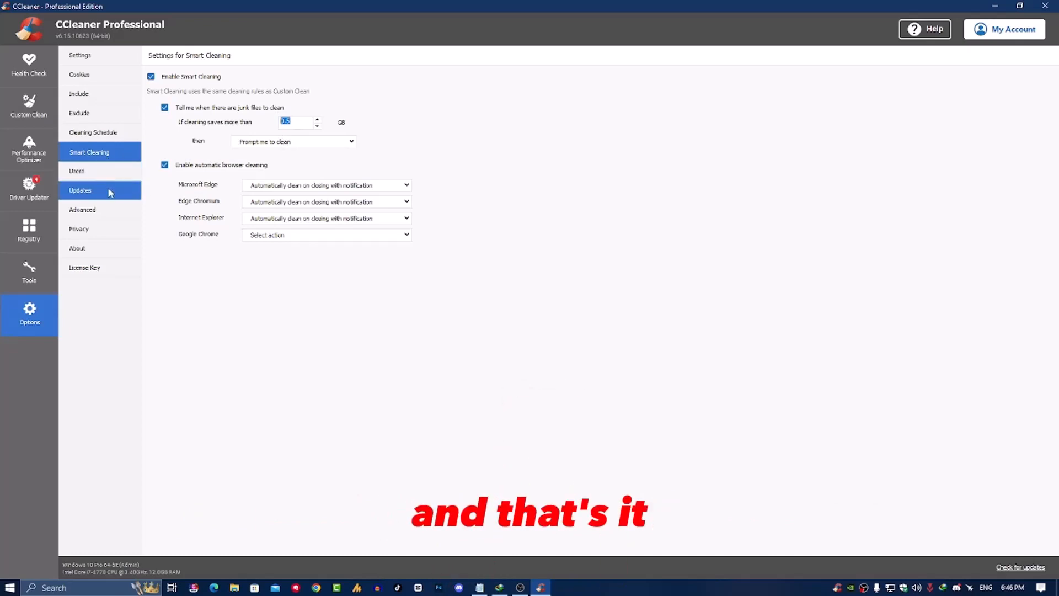
{"action": "left_click", "coordinate": [35, 317]}
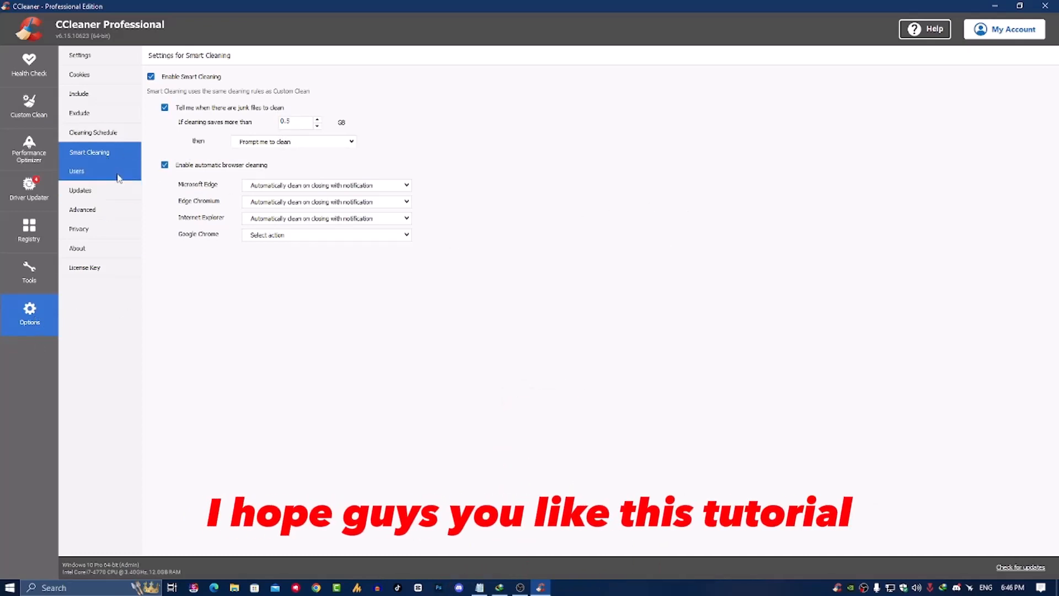